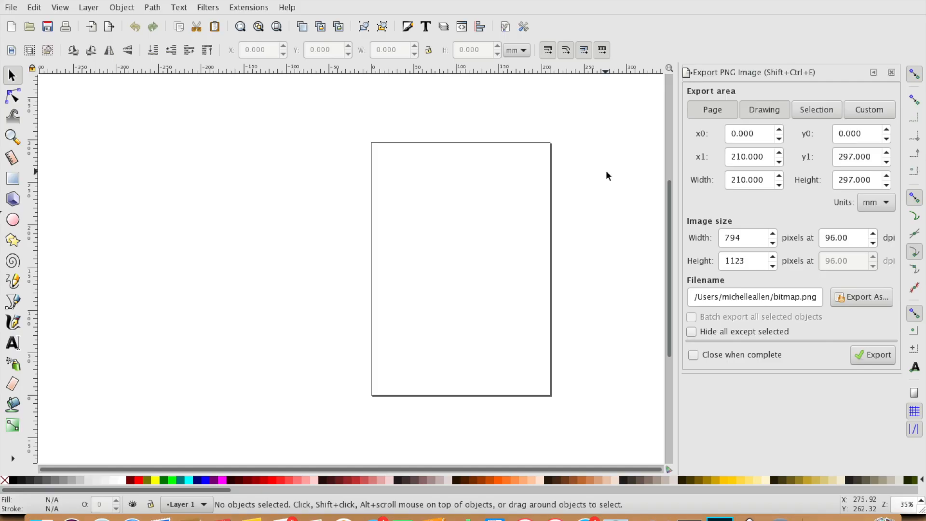
pyautogui.click(37, 0)
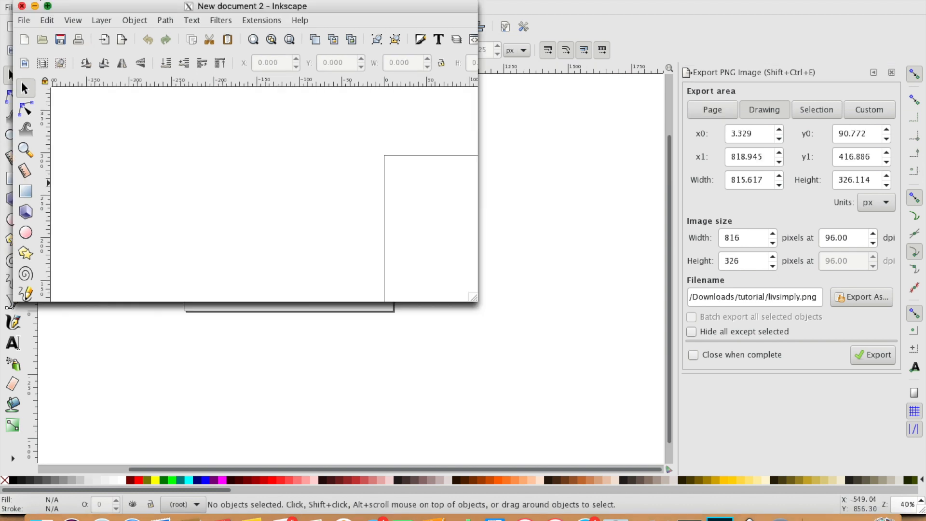
pyautogui.click(48, 7)
pyautogui.click(48, 6)
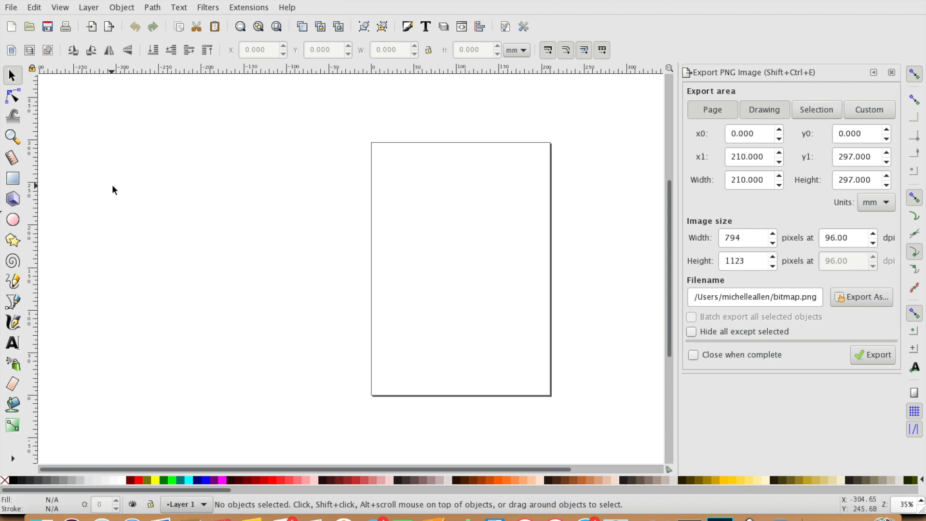
# Open livsimply.png from the tutorial folder as an embedded image with DPI from file and rendering mode None (auto).
pyautogui.click(11, 7)
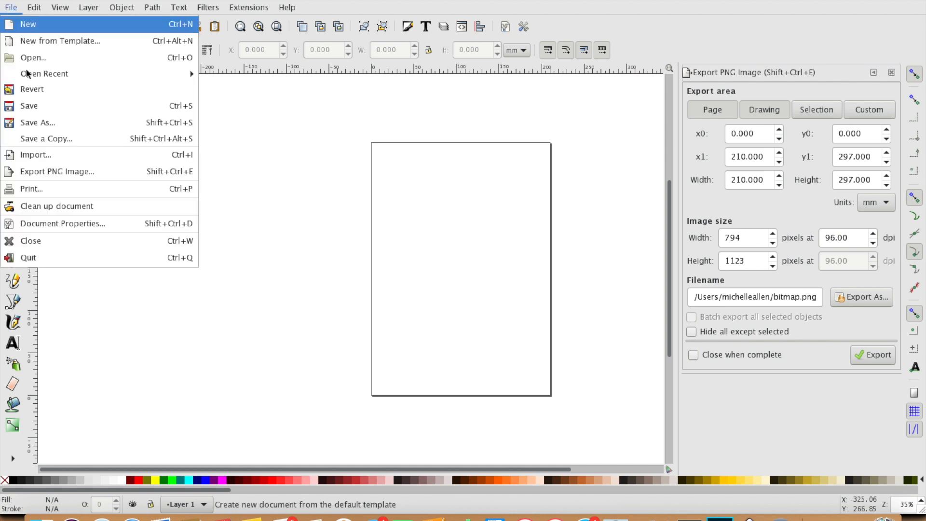
pyautogui.click(24, 57)
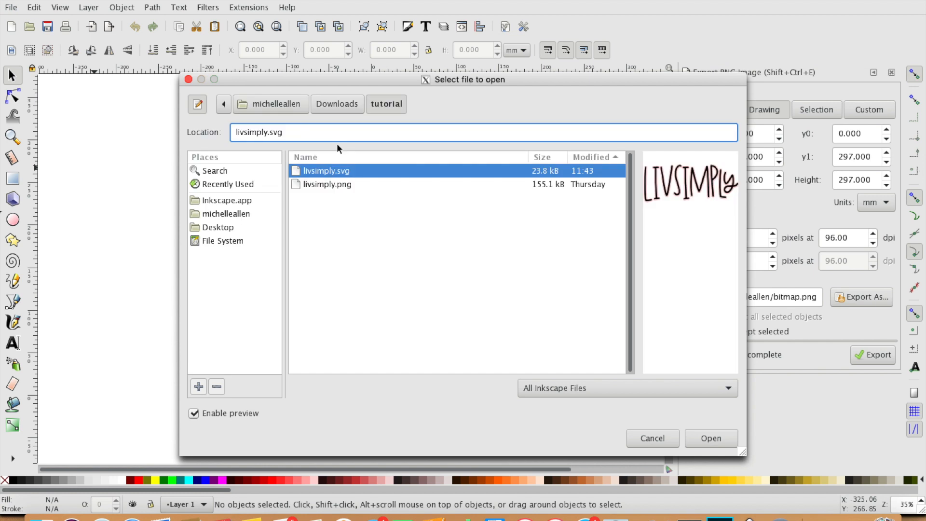
pyautogui.click(323, 186)
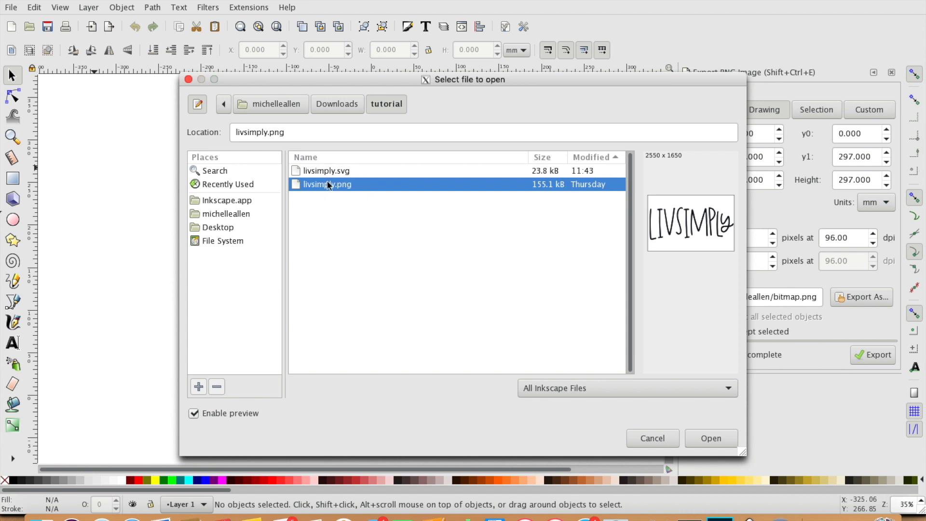
pyautogui.click(708, 442)
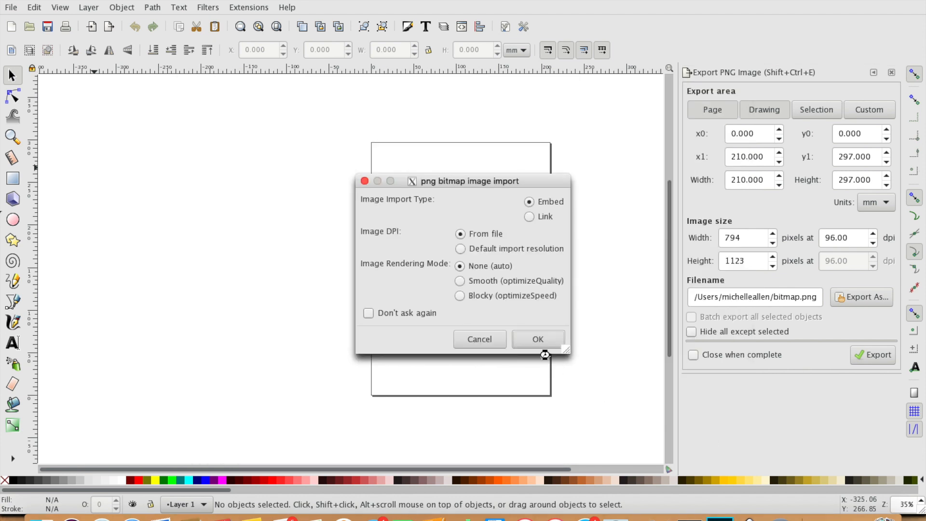
pyautogui.click(524, 337)
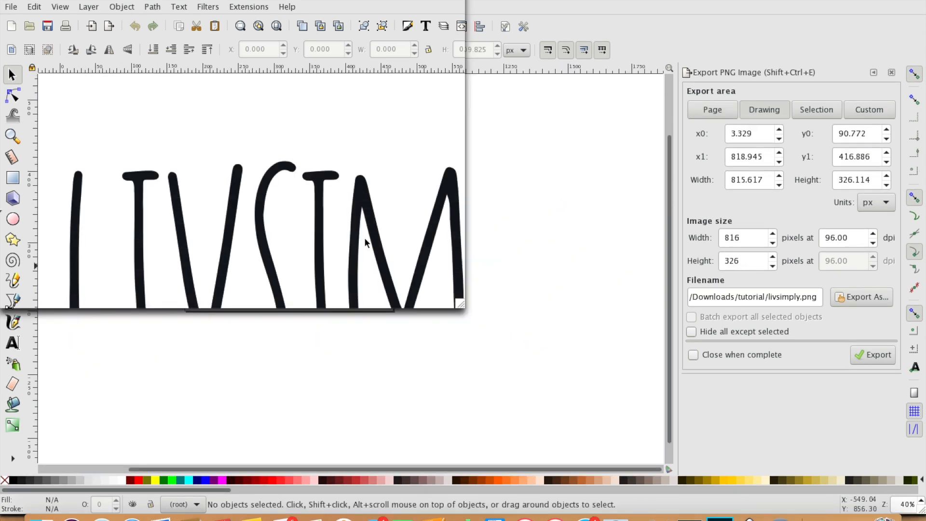
pyautogui.click(36, 1)
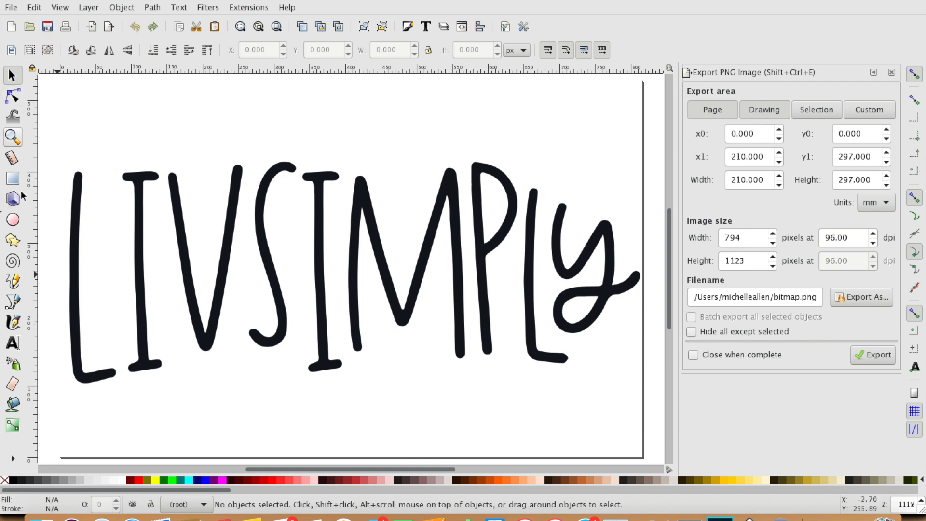
# Trace the LIVSIMPLY bitmap into a path using Brightness cutoff at threshold 0.450 with Live Preview on, and close the trace dialog.
pyautogui.click(12, 138)
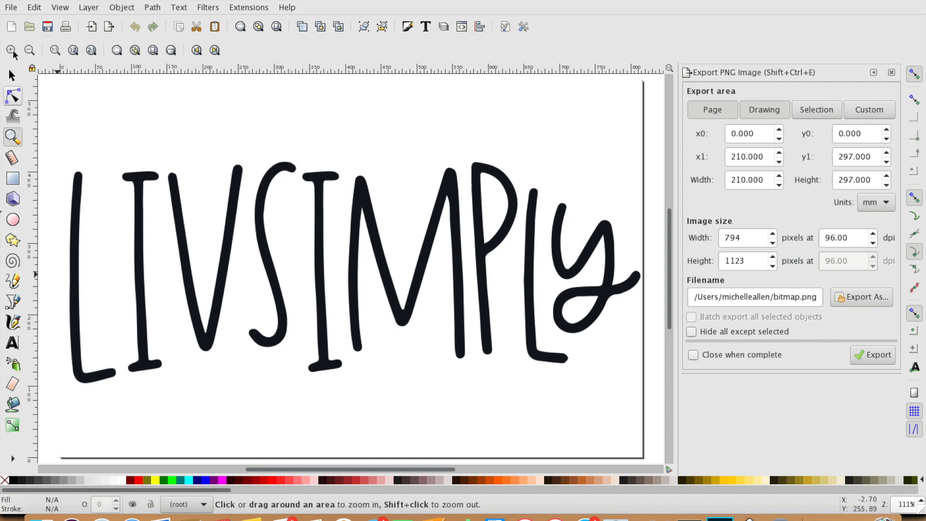
pyautogui.click(29, 50)
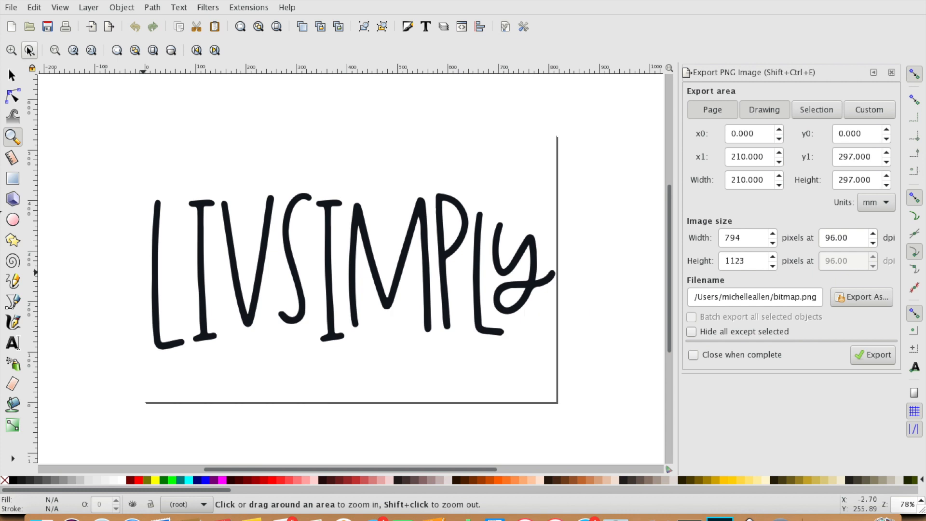
pyautogui.click(12, 76)
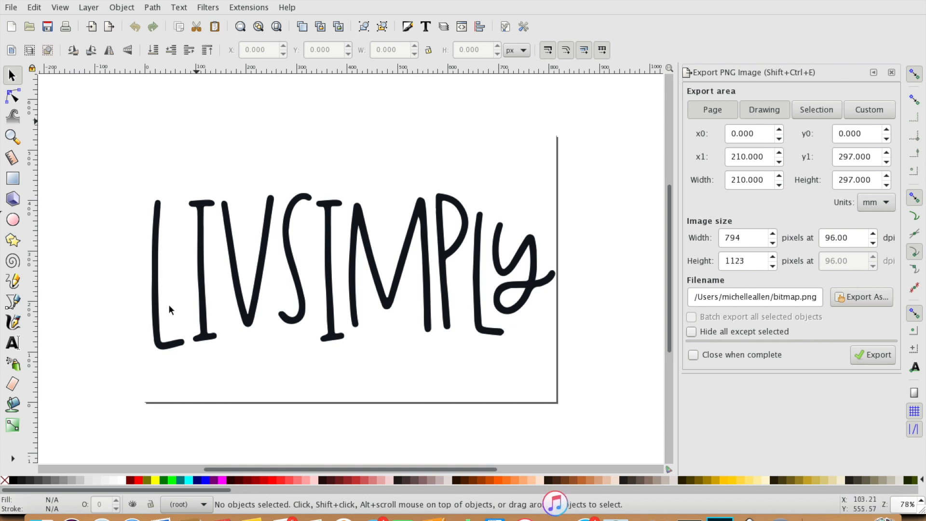
pyautogui.click(529, 244)
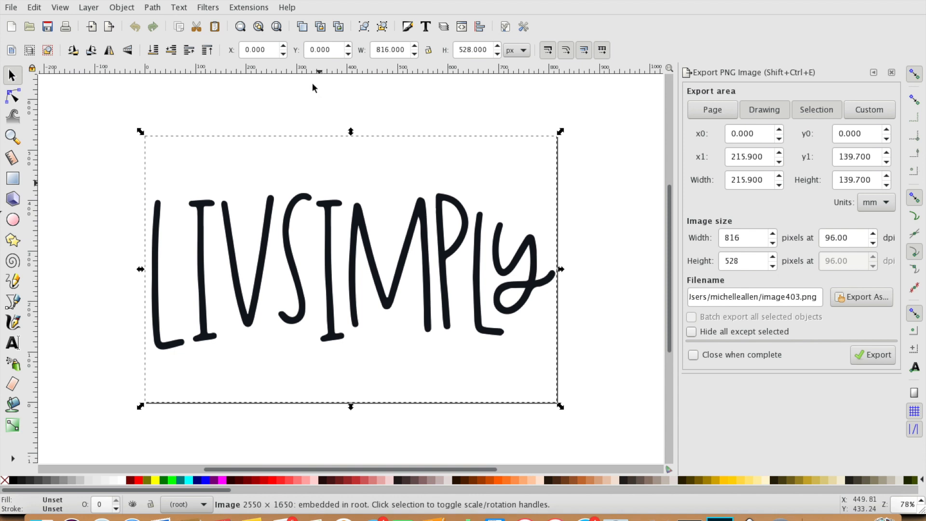
pyautogui.click(158, 8)
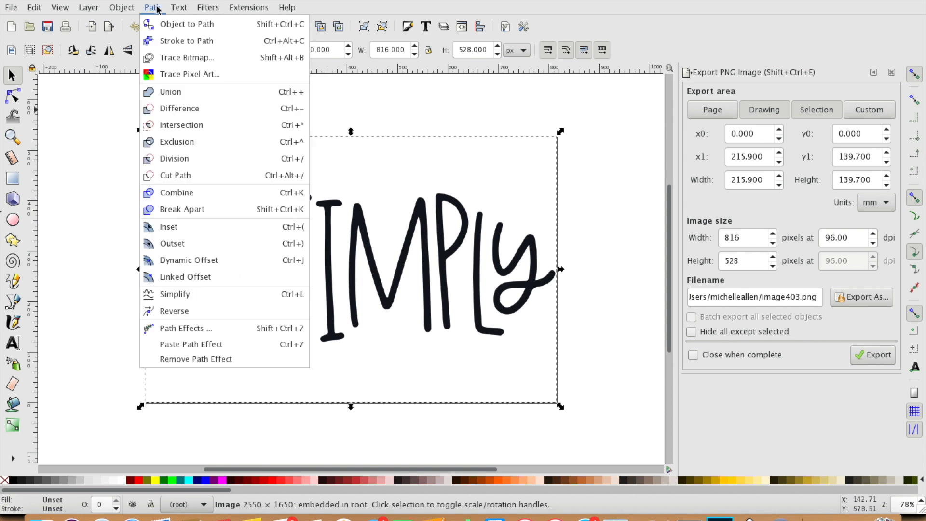
pyautogui.click(176, 58)
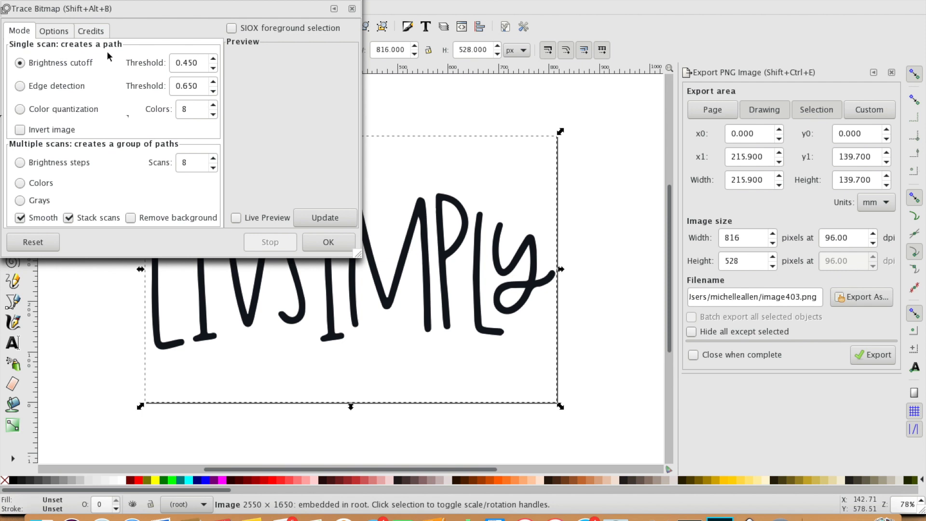
pyautogui.click(236, 218)
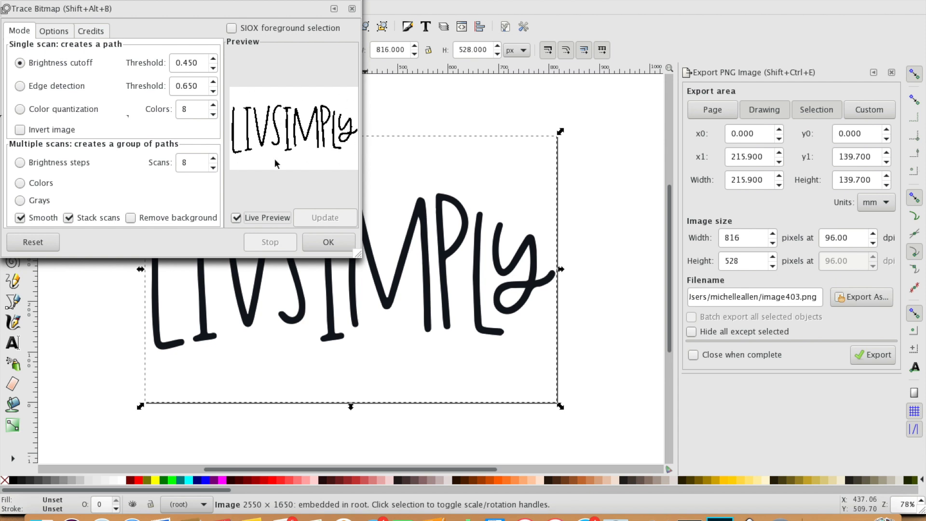
pyautogui.click(315, 245)
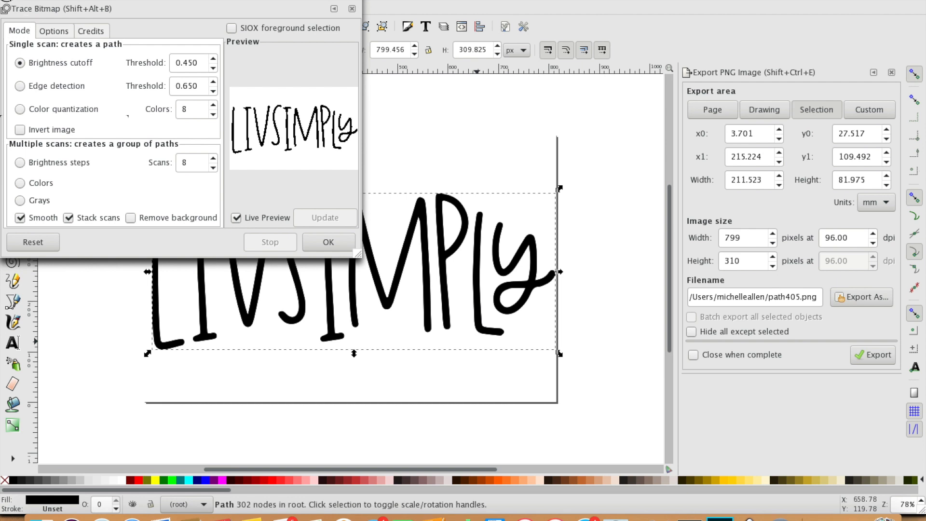
pyautogui.click(9, 1)
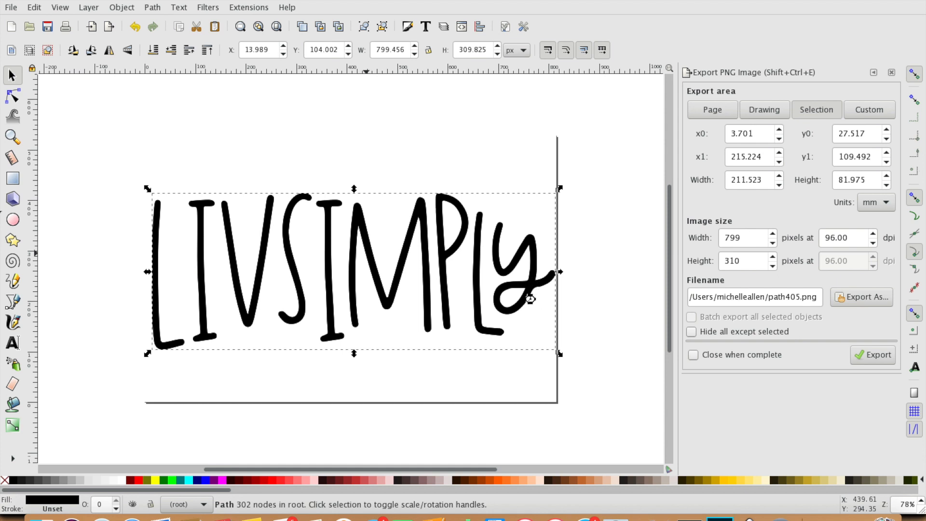
# Move the traced lettering path off the bitmap to below it, at about X -8, Y -243 px.
pyautogui.click(539, 268)
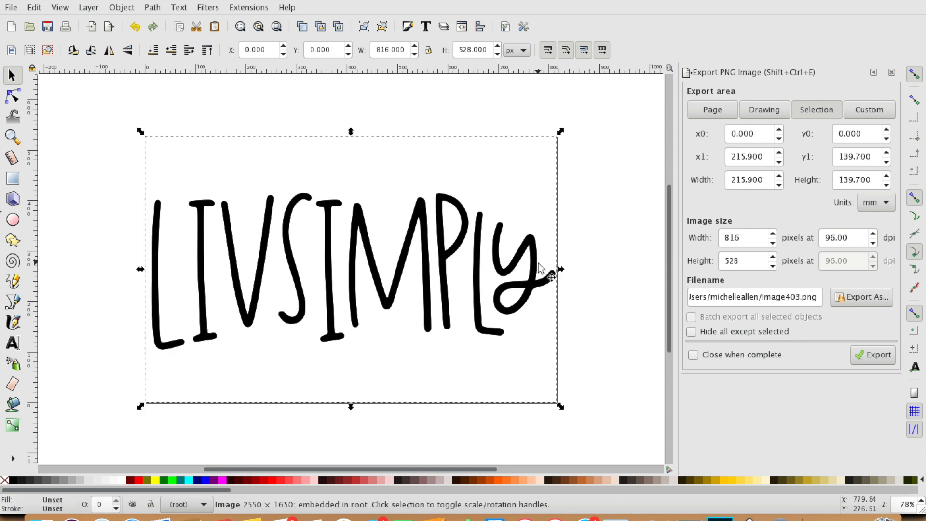
pyautogui.scroll(20, 539, 264)
pyautogui.scroll(-20, 539, 263)
pyautogui.hscroll(-5, 538, 264)
pyautogui.scroll(20, 539, 268)
pyautogui.hscroll(5, 539, 268)
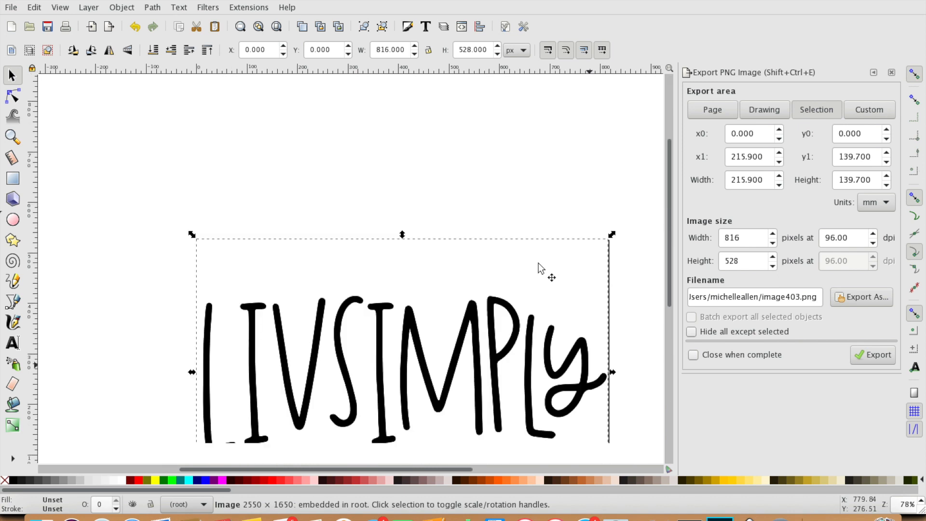
pyautogui.scroll(-8, 538, 265)
pyautogui.click(527, 216)
pyautogui.moveTo(526, 213)
pyautogui.mouseDown()
pyautogui.moveTo(535, 299)
pyautogui.moveTo(525, 240)
pyautogui.moveTo(527, 278)
pyautogui.moveTo(550, 244)
pyautogui.moveTo(565, 248)
pyautogui.moveTo(497, 252)
pyautogui.moveTo(508, 253)
pyautogui.mouseUp()
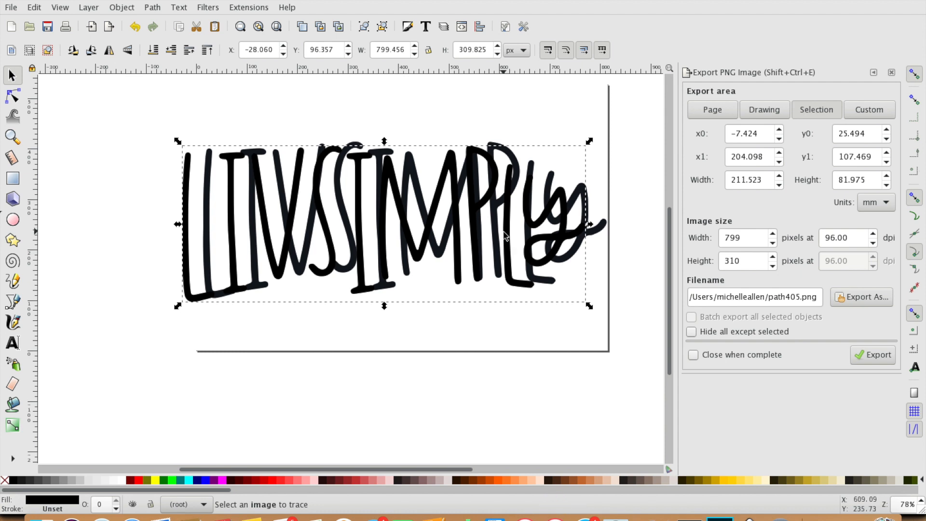
pyautogui.moveTo(507, 216); pyautogui.dragTo(522, 341)
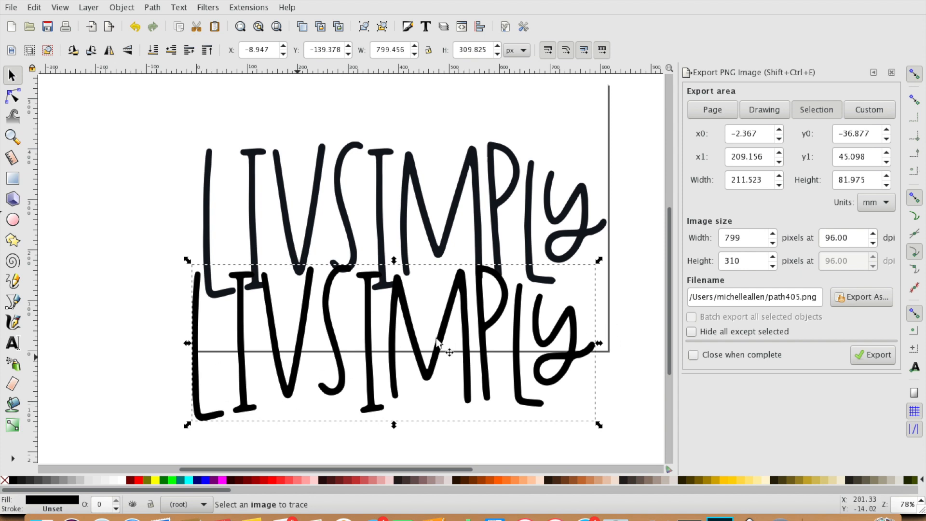
pyautogui.click(405, 300)
pyautogui.moveTo(405, 299); pyautogui.dragTo(408, 364)
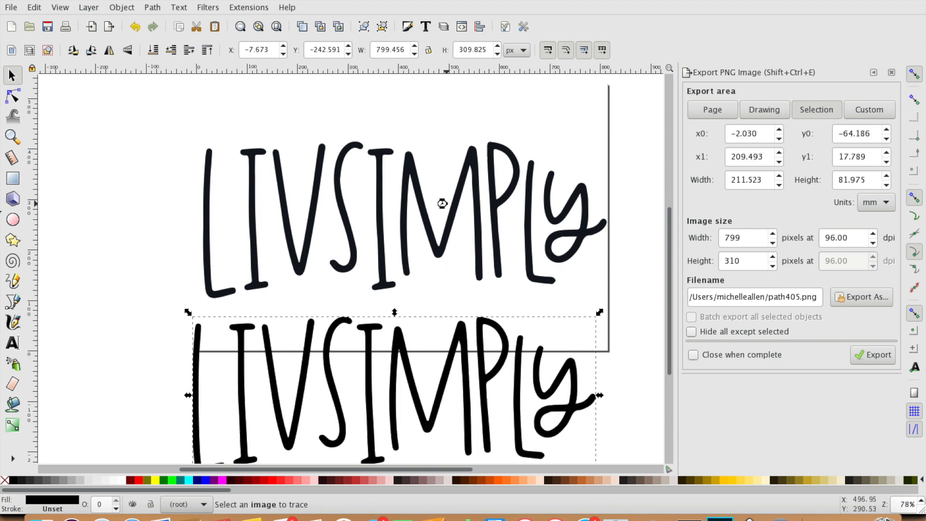
# Shift the original bitmap image to about X 71, Y -1 px and delete it.
pyautogui.click(454, 209)
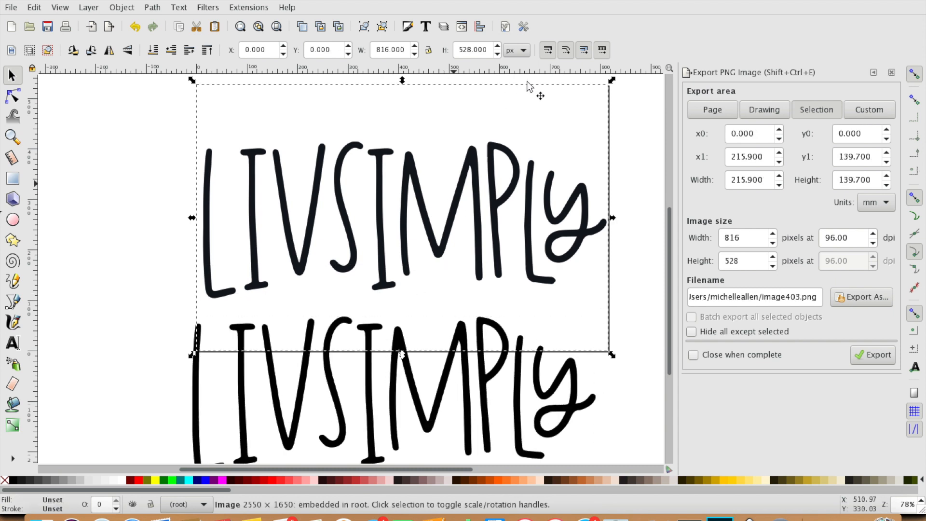
pyautogui.moveTo(524, 206); pyautogui.dragTo(535, 207)
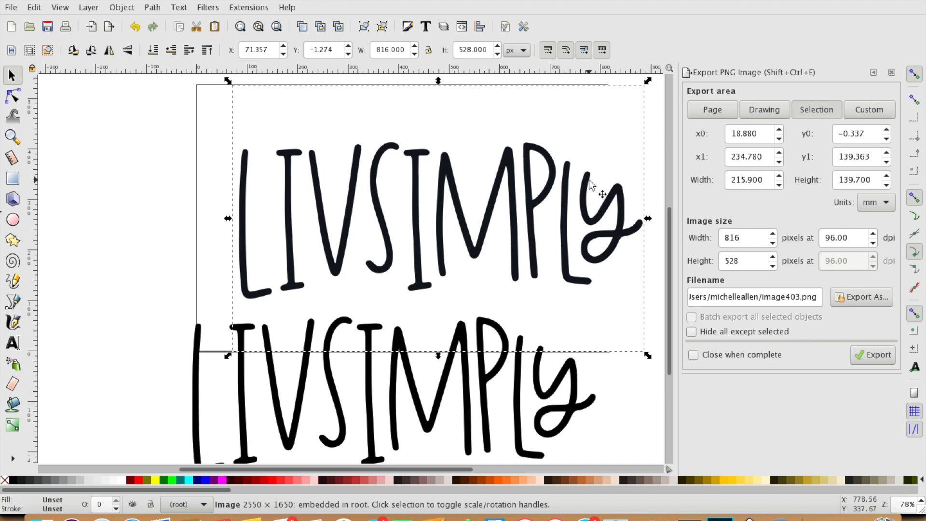
pyautogui.click(12, 8)
pyautogui.click(11, 8)
pyautogui.click(34, 8)
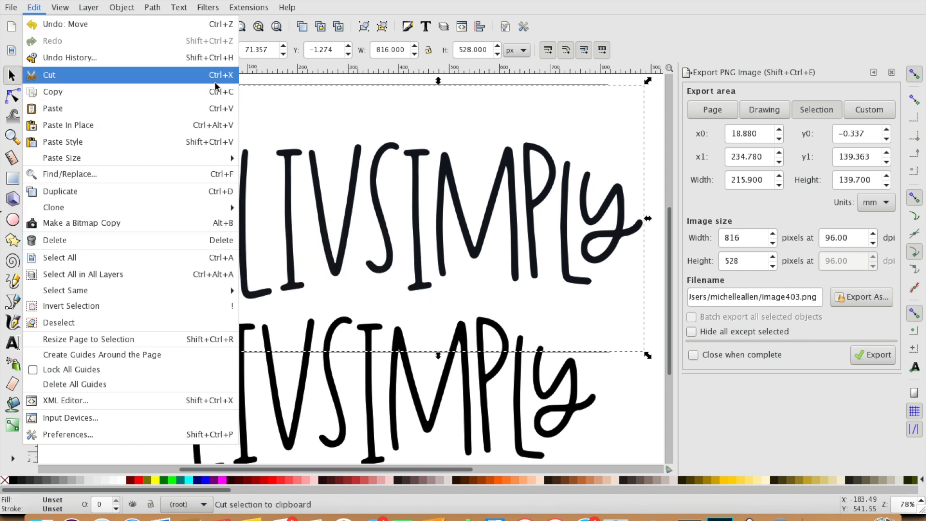
pyautogui.click(210, 240)
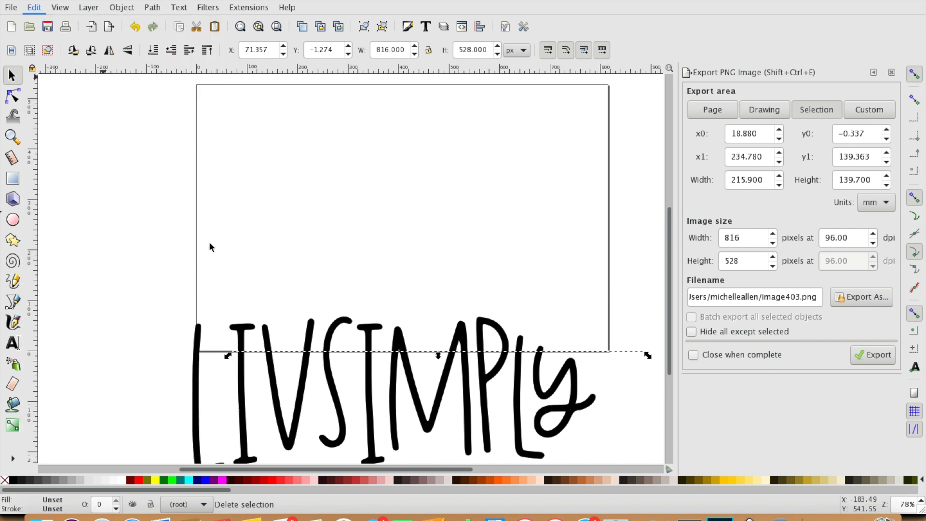
# Move the traced lettering back onto the page at about X 15, Y 118 px and deselect it.
pyautogui.moveTo(480, 378); pyautogui.dragTo(490, 163)
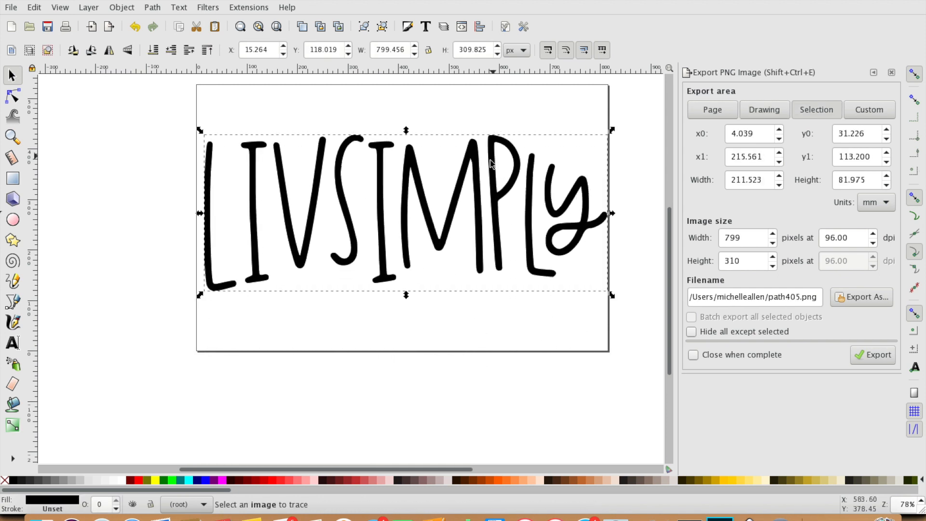
pyautogui.click(532, 379)
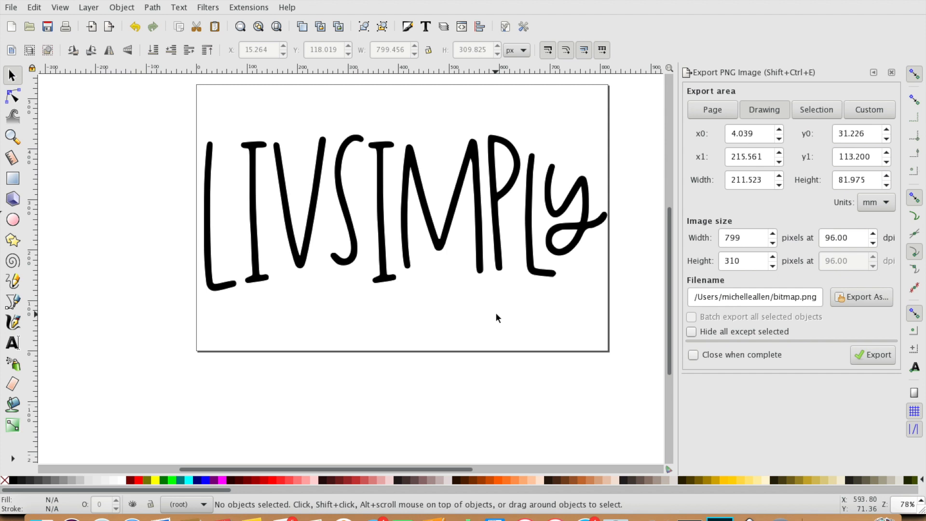
pyautogui.click(11, 8)
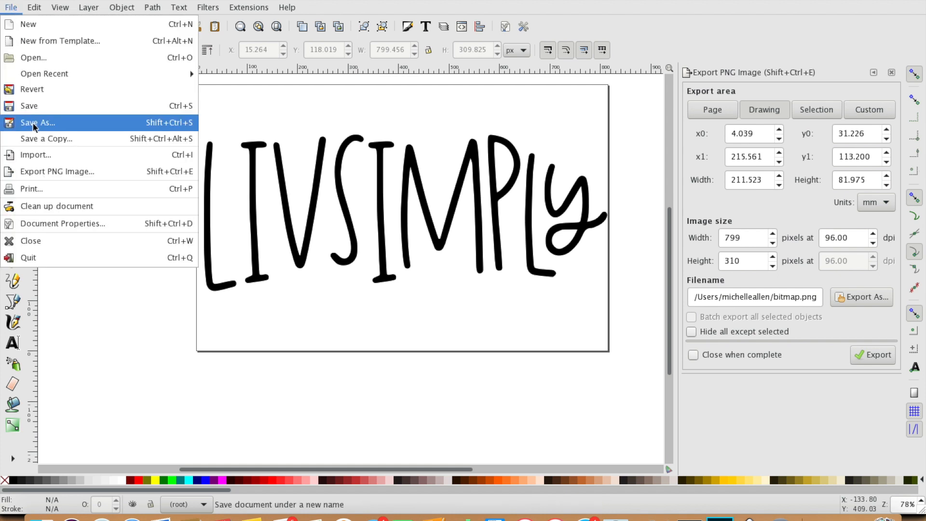
pyautogui.click(117, 423)
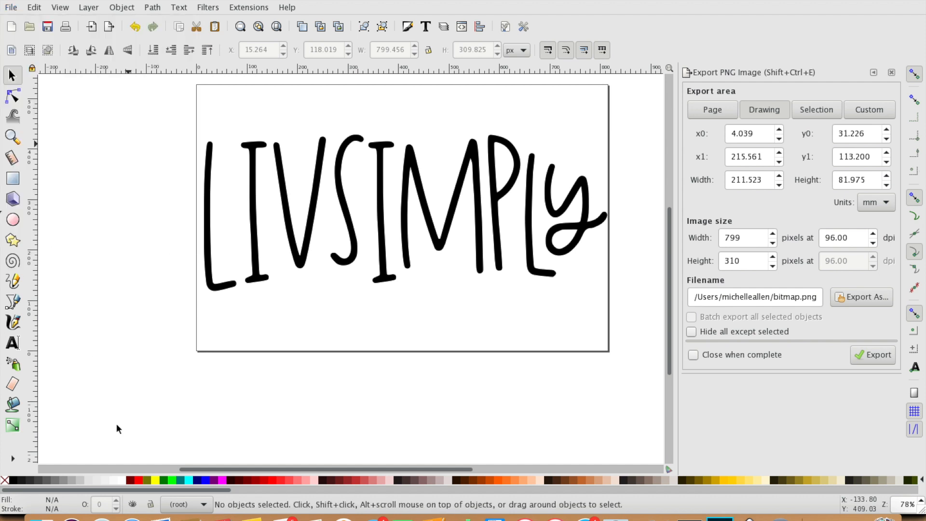
# Duplicate the traced lettering and place the copy below the original at about X -60, Y -213 px.
pyautogui.click(291, 239)
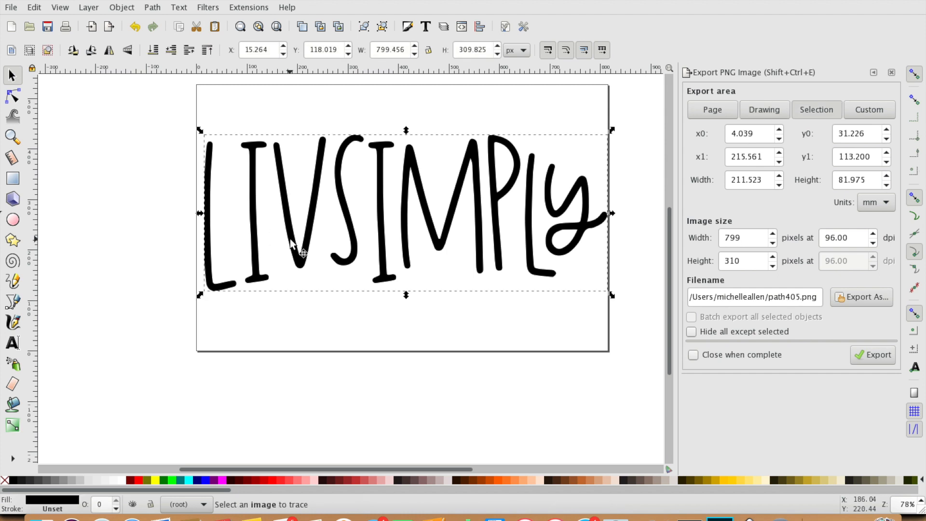
pyautogui.click(35, 7)
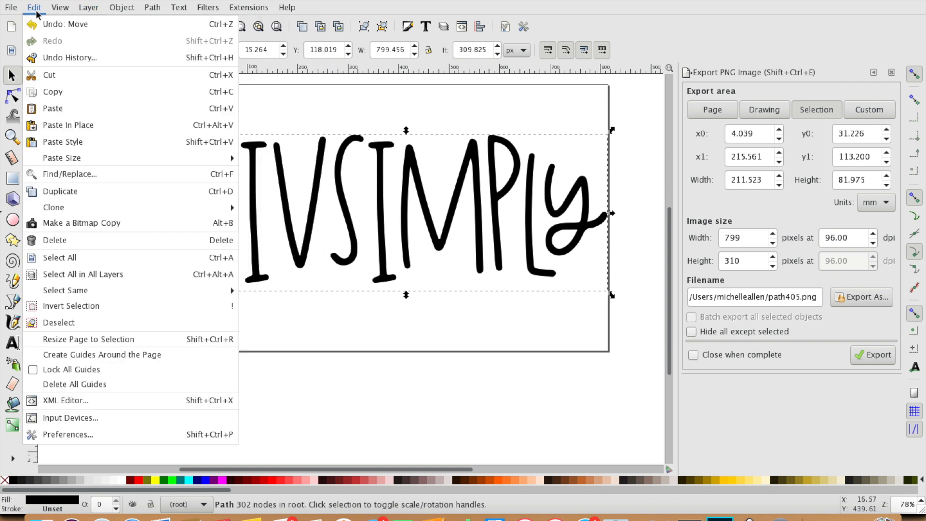
pyautogui.click(66, 193)
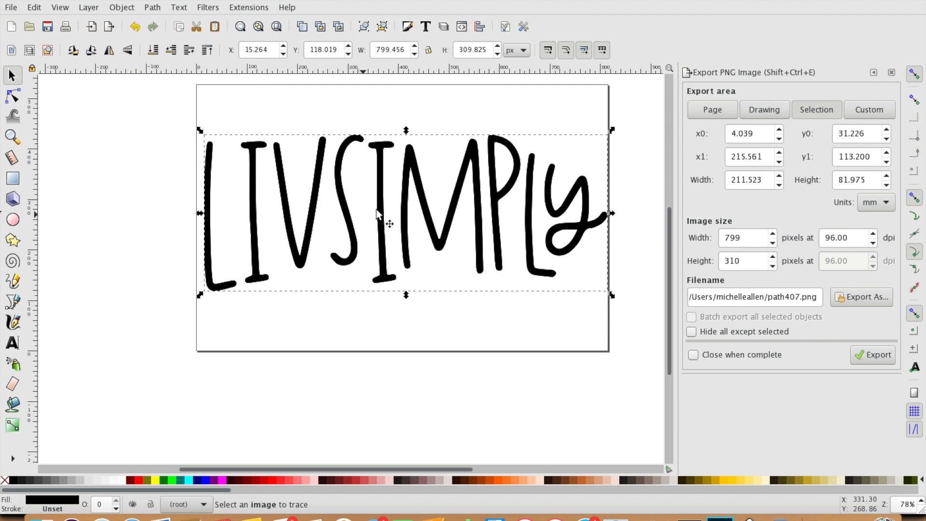
pyautogui.moveTo(381, 203); pyautogui.dragTo(379, 267)
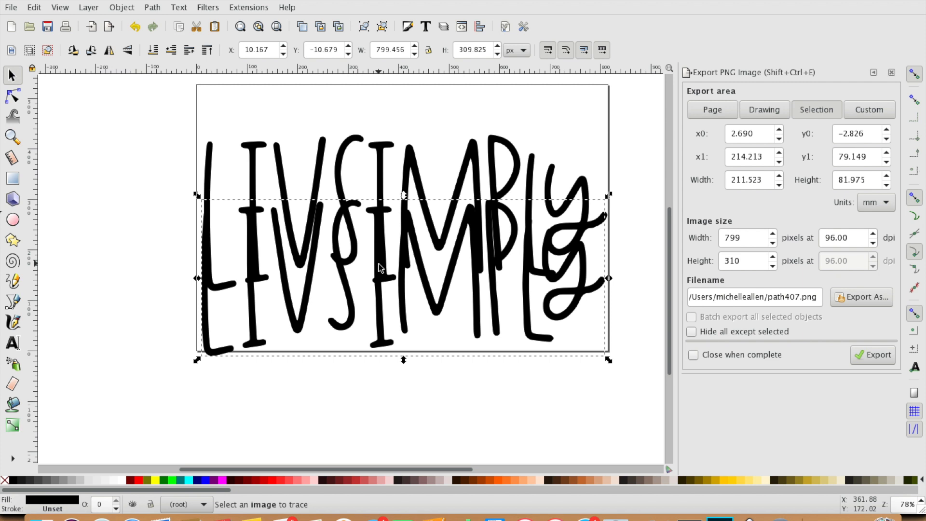
pyautogui.moveTo(378, 262); pyautogui.dragTo(343, 375)
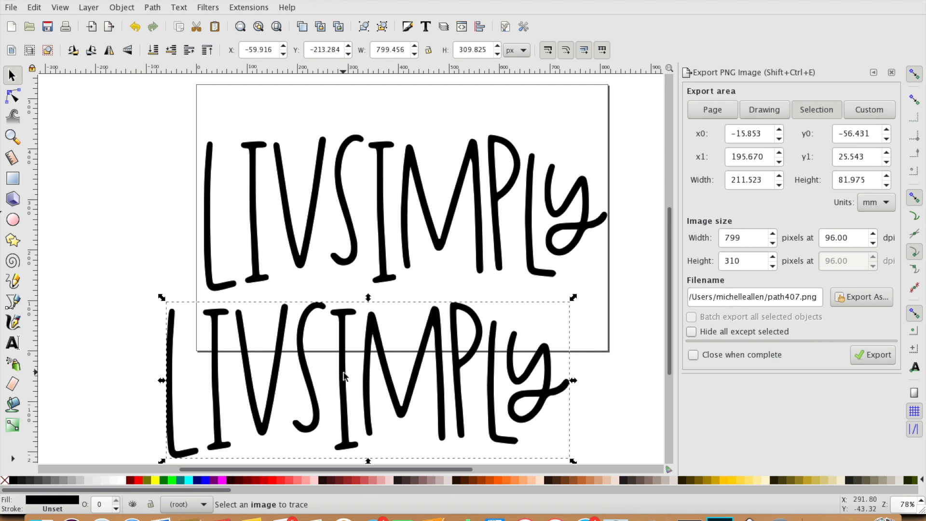
# Fill the upper traced lettering with light pink and outset its path once.
pyautogui.click(340, 181)
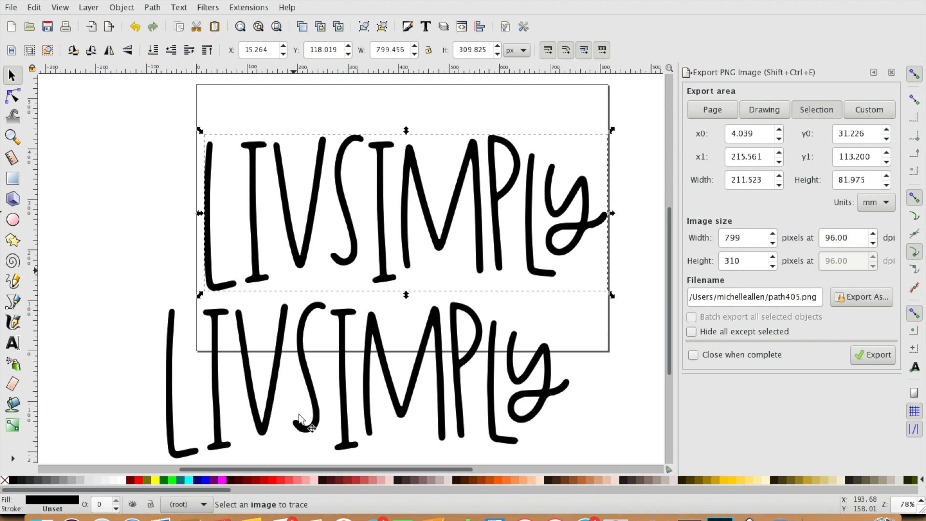
pyautogui.click(315, 482)
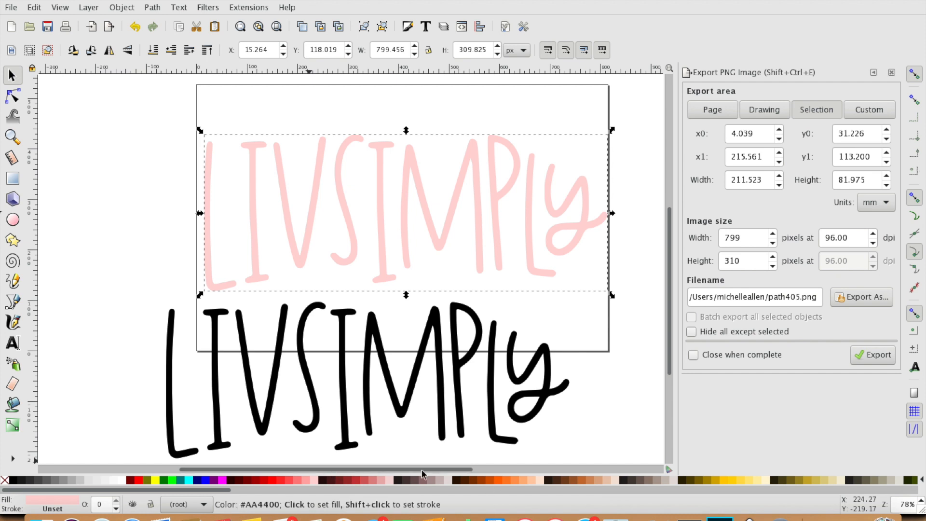
pyautogui.click(150, 8)
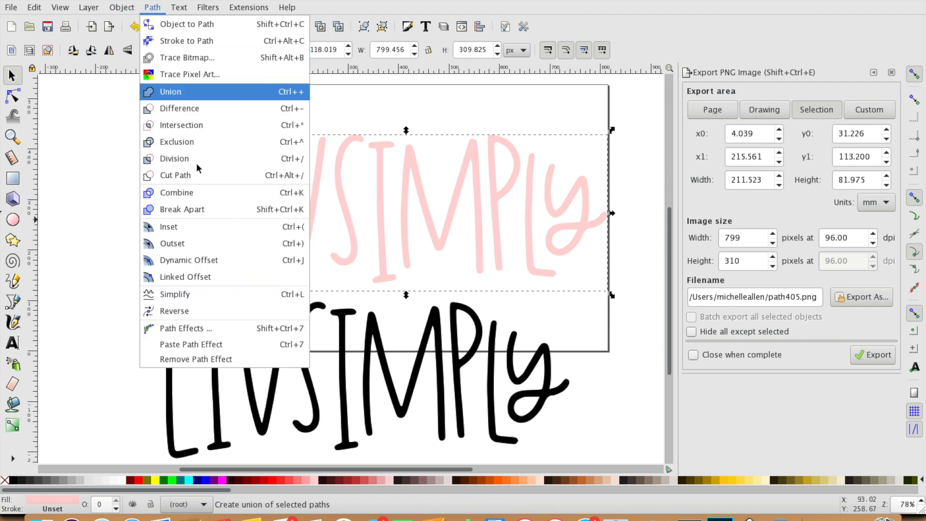
pyautogui.click(200, 246)
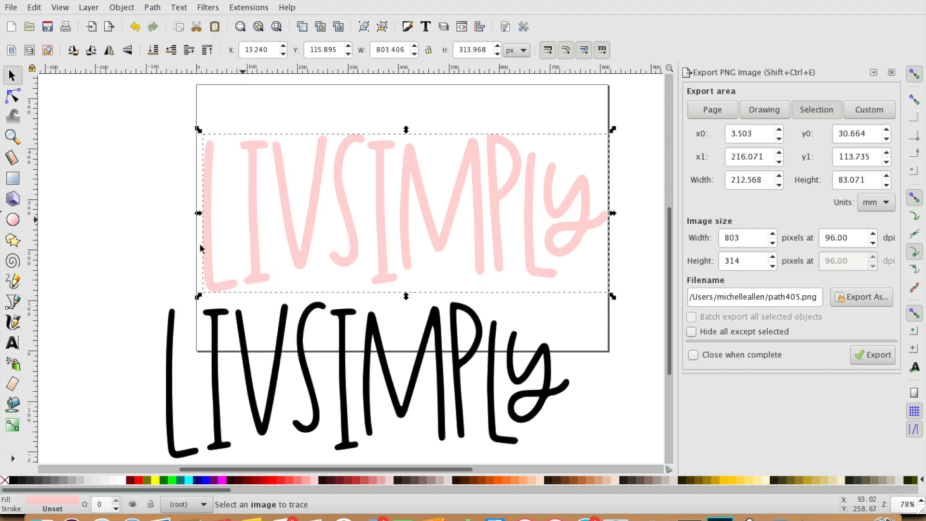
# Lay the black lettering over the pink lettering to check the outline, and move it back below at about X -1, Y -218 px.
pyautogui.moveTo(489, 394); pyautogui.dragTo(528, 230)
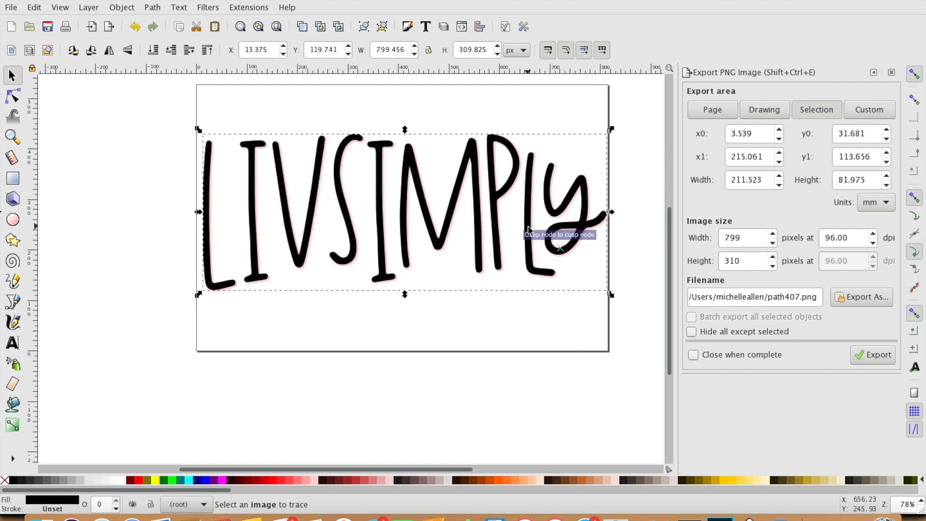
pyautogui.press('Right')
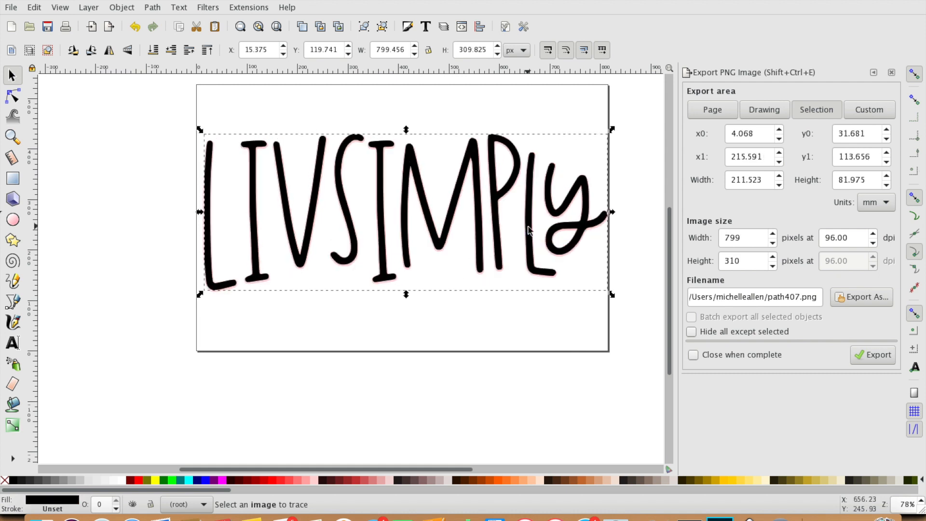
pyautogui.click(493, 159)
pyautogui.moveTo(493, 161); pyautogui.dragTo(485, 332)
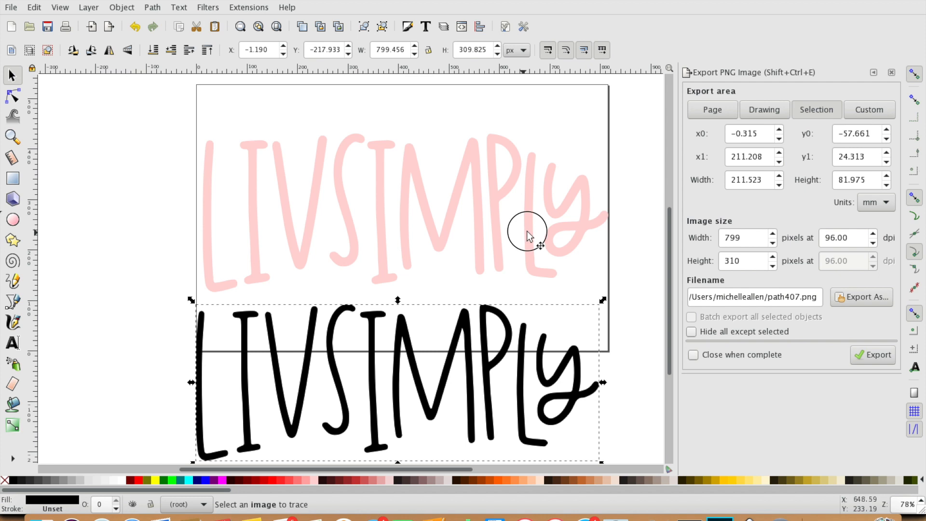
# Outset the pink lettering two more times to thicken the outline.
pyautogui.click(527, 230)
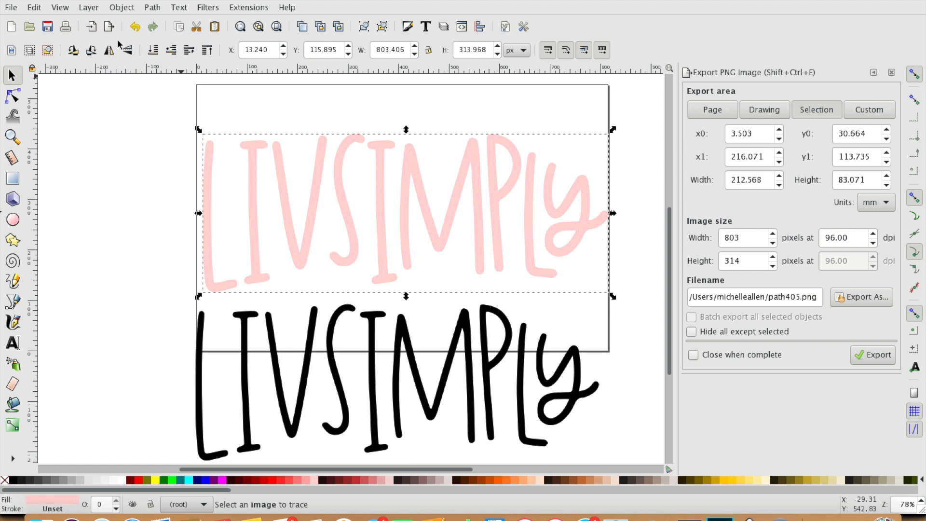
pyautogui.click(158, 8)
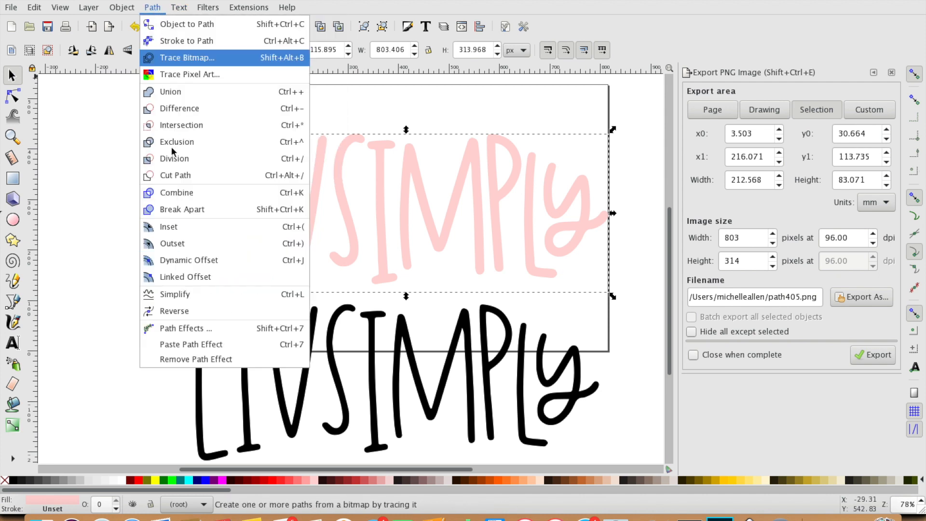
pyautogui.click(185, 246)
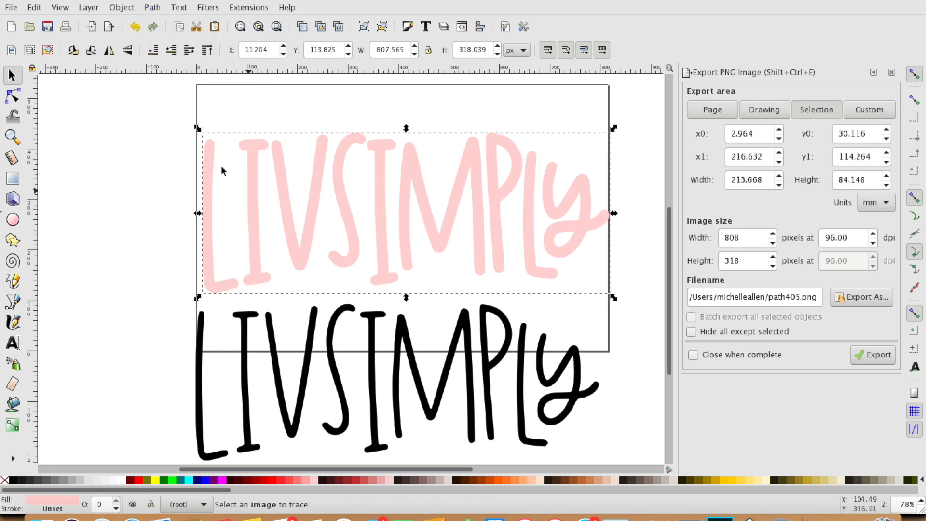
pyautogui.click(154, 9)
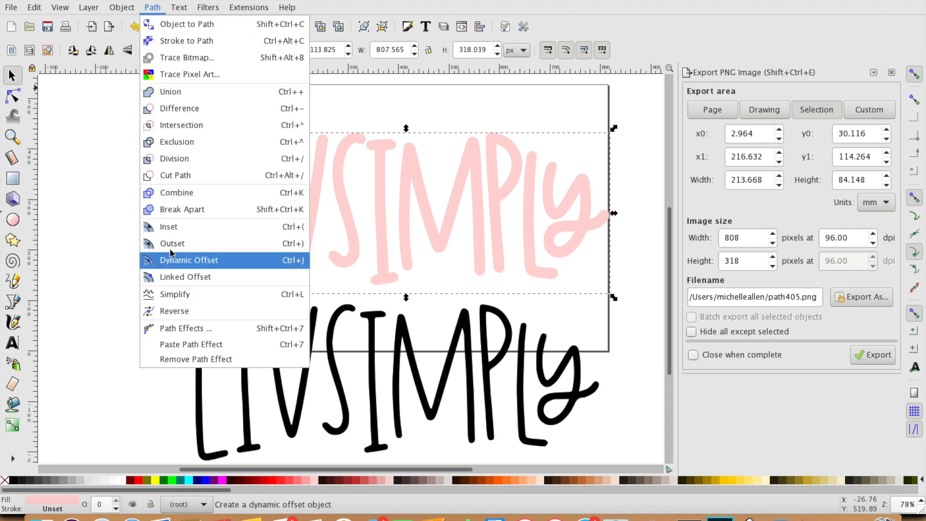
pyautogui.click(168, 244)
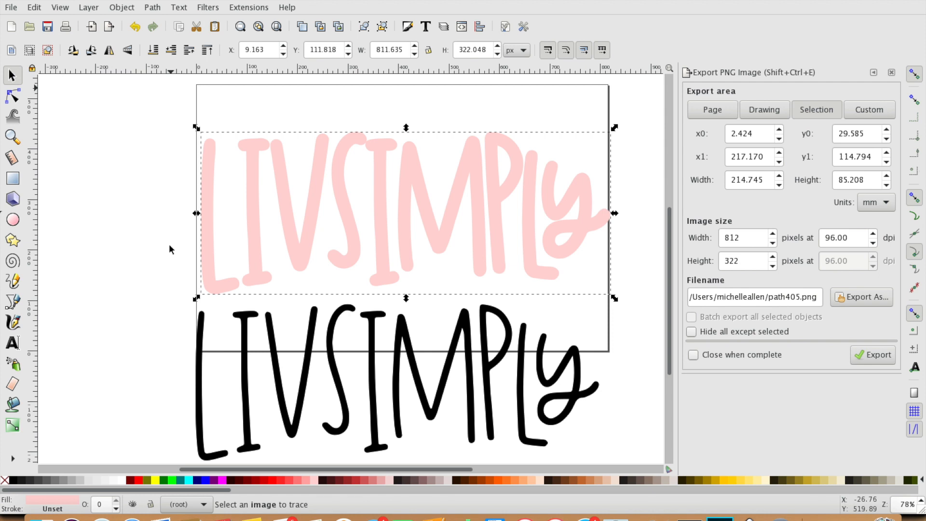
# Move the black lettering onto the pink lettering and fine-tune its position to about X 15, Y 118 px.
pyautogui.moveTo(578, 381); pyautogui.dragTo(585, 193)
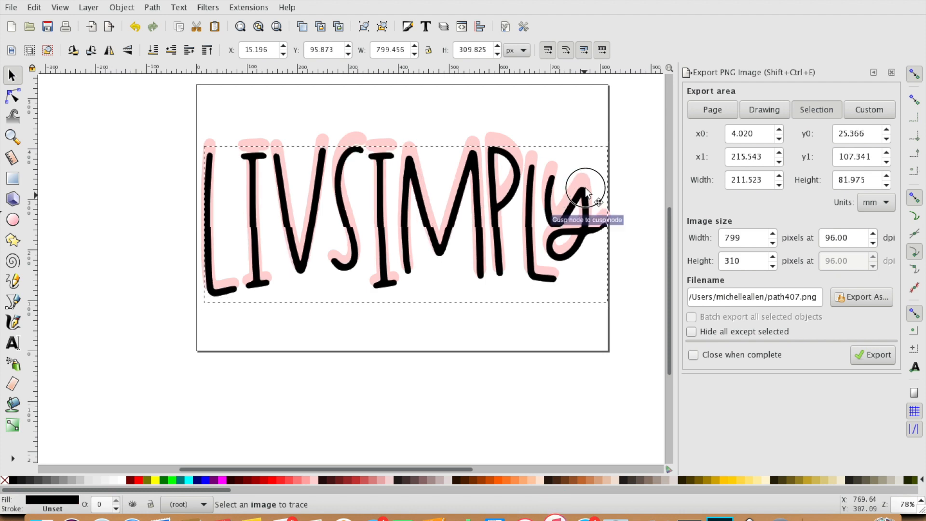
pyautogui.press('Down')
pyautogui.press('Up')
pyautogui.press('Up')
pyautogui.press('Up')
pyautogui.press('Up')
pyautogui.press('Up')
pyautogui.press('Up')
pyautogui.press('Up')
pyautogui.press('Up')
pyautogui.press('Up')
pyautogui.press('Up')
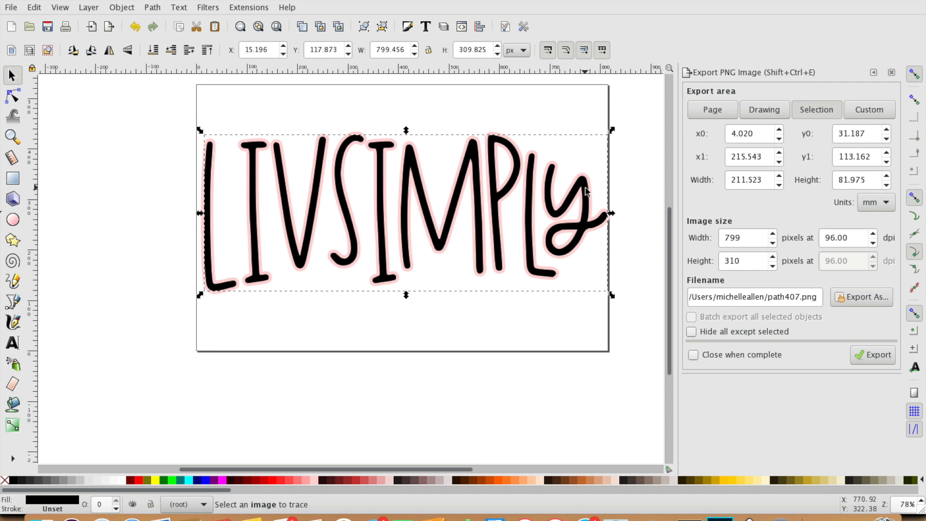
# Shift the black lettering slightly down off the pink lettering and outset the pink lettering once more.
pyautogui.click(411, 202)
pyautogui.moveTo(411, 202); pyautogui.dragTo(411, 243)
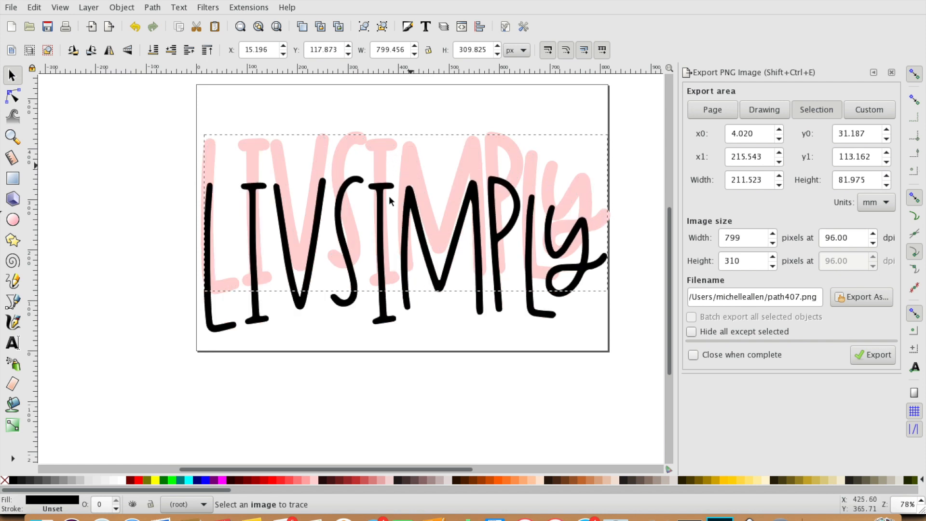
pyautogui.click(384, 147)
pyautogui.click(121, 8)
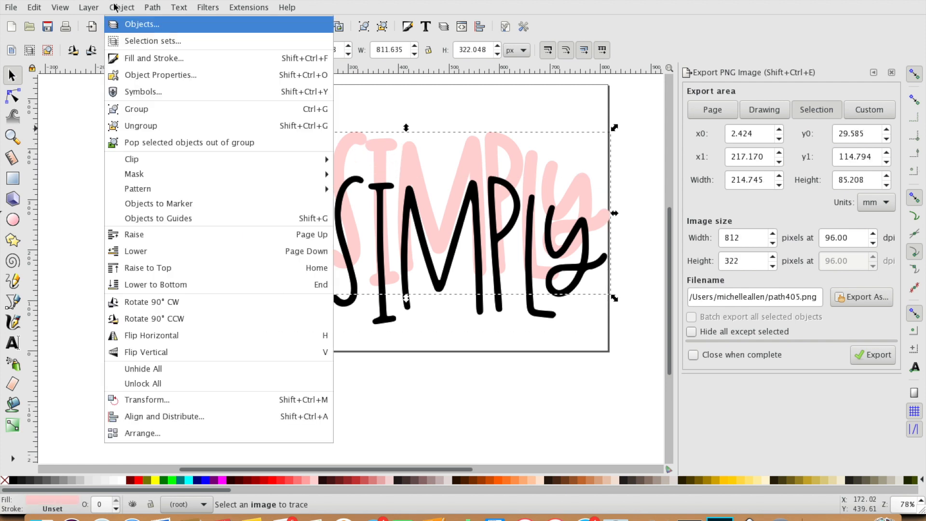
pyautogui.click(152, 8)
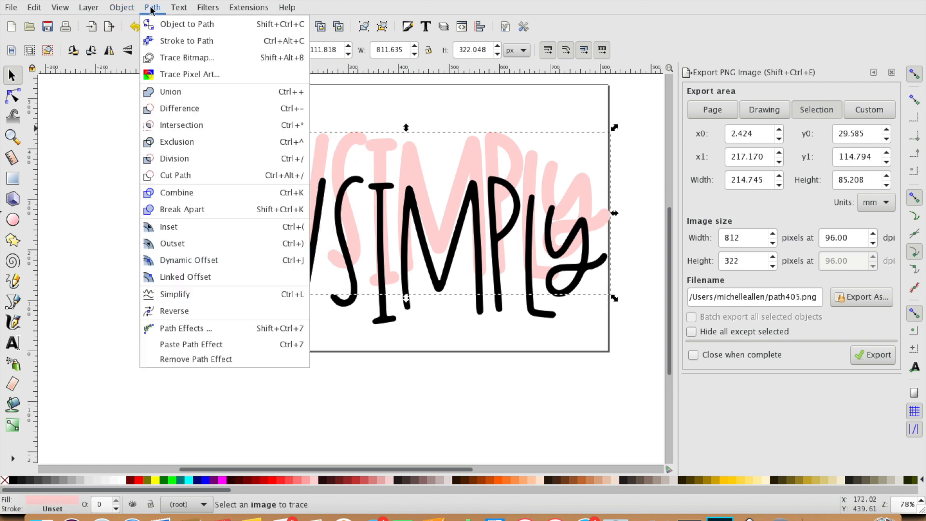
pyautogui.click(195, 247)
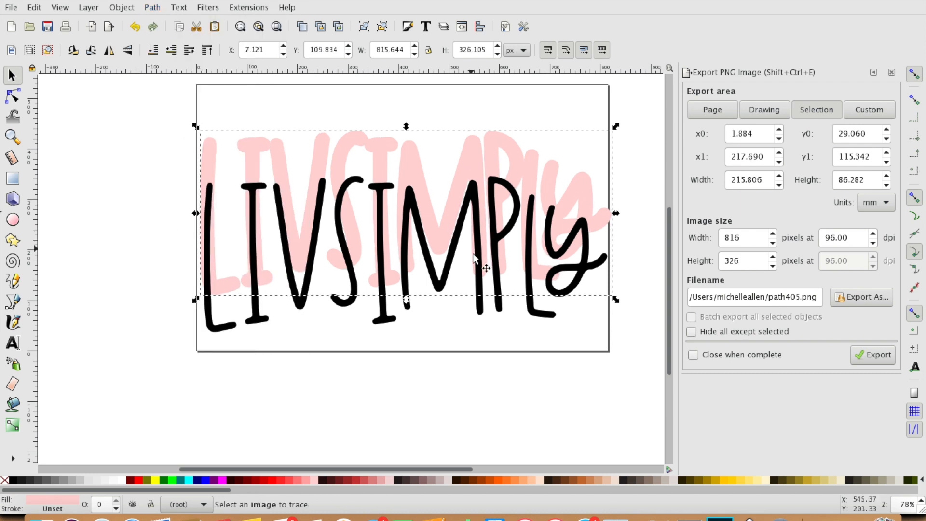
# Center the black lettering over the thickened pink lettering at about X 15, Y 122 px and deselect it.
pyautogui.moveTo(476, 260); pyautogui.dragTo(479, 212)
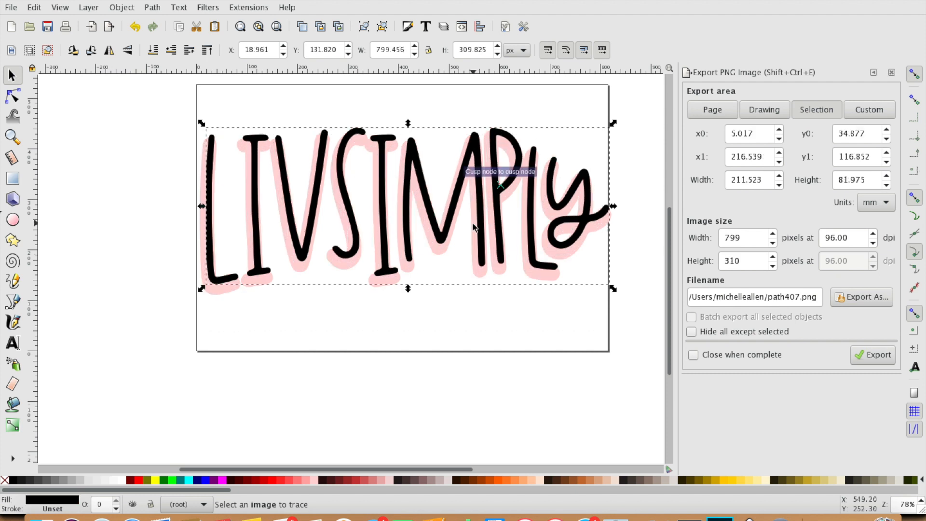
pyautogui.press('Down')
pyautogui.press('Down')
pyautogui.press('Down')
pyautogui.press('Down')
pyautogui.press('Down')
pyautogui.press('Left')
pyautogui.press('Left')
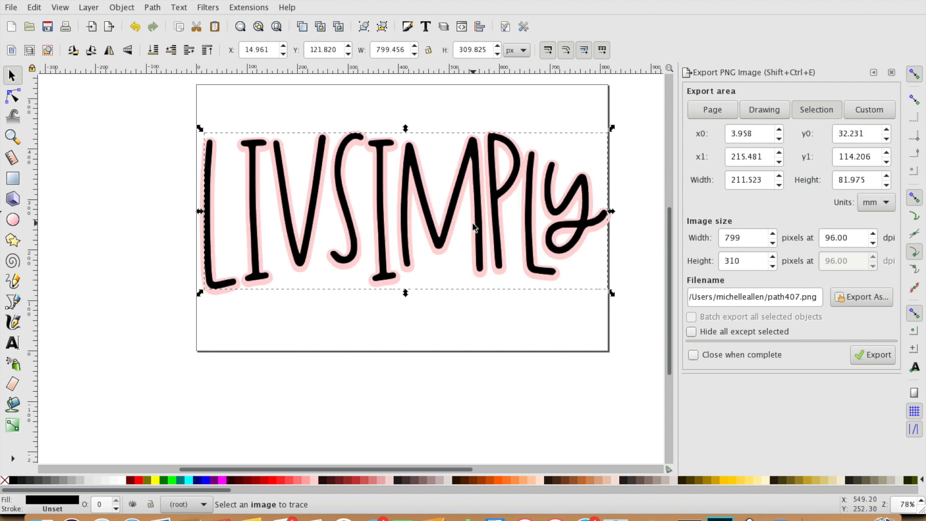
pyautogui.click(497, 452)
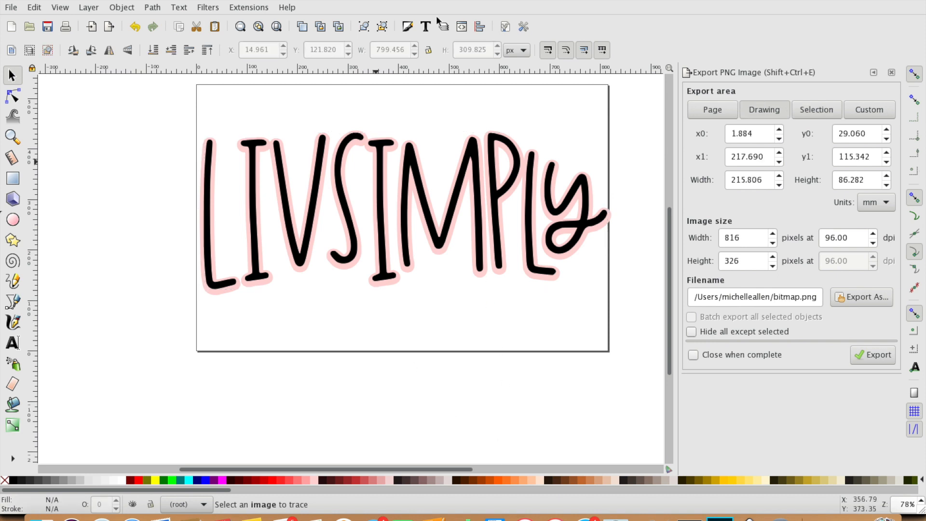
# Save the drawing as a new Inkscape SVG file named livsimply2.svg in the tutorial folder.
pyautogui.click(10, 7)
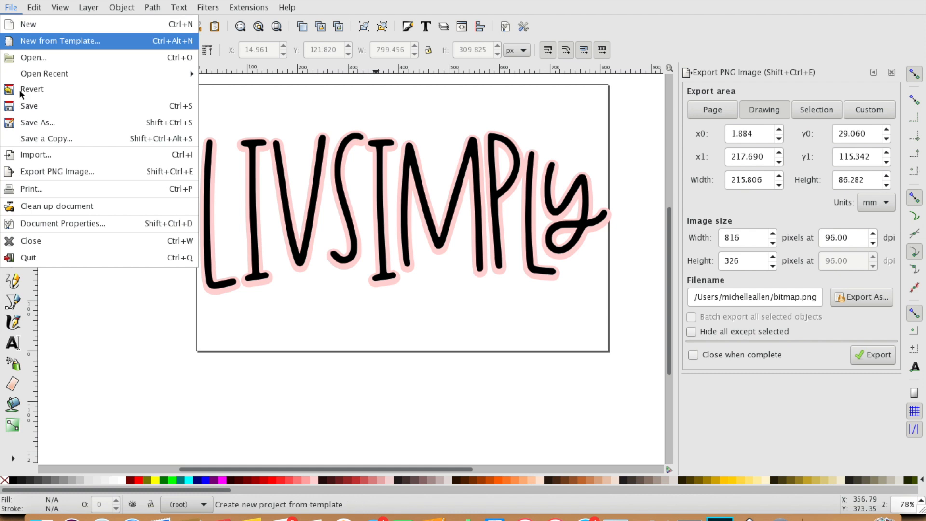
pyautogui.click(26, 126)
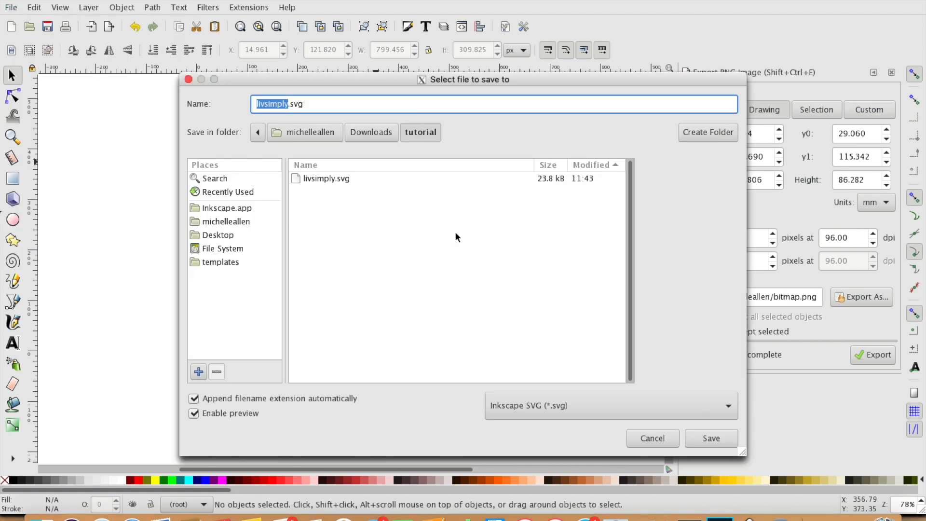
pyautogui.click(288, 104)
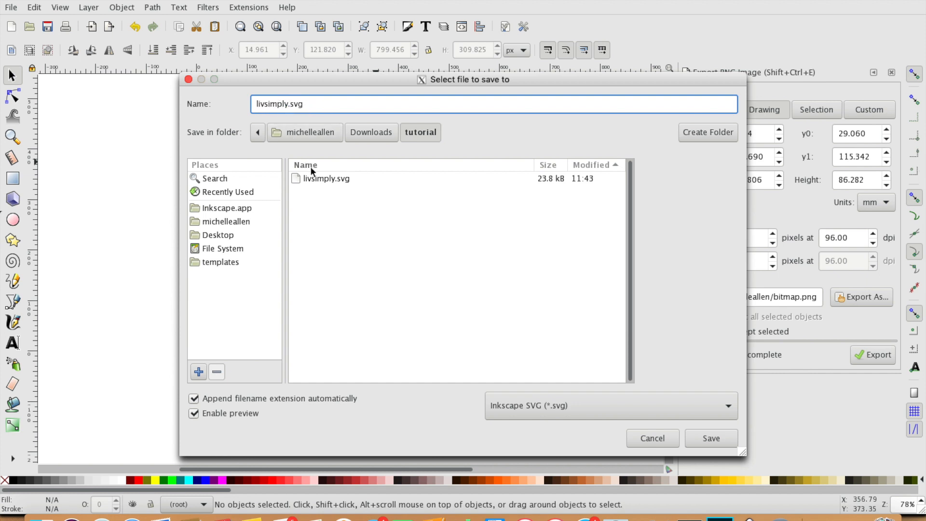
pyautogui.write('2')
pyautogui.click(719, 441)
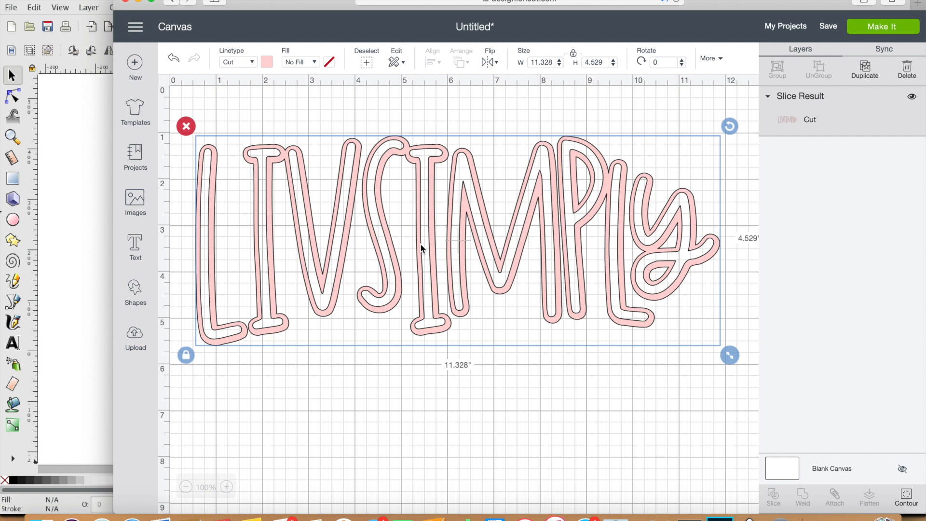
# In Cricut Design Space, delete the old slice result and move the livsimply2 design to about 0.4 in across and 1.4 in down the canvas.
pyautogui.press('Delete')
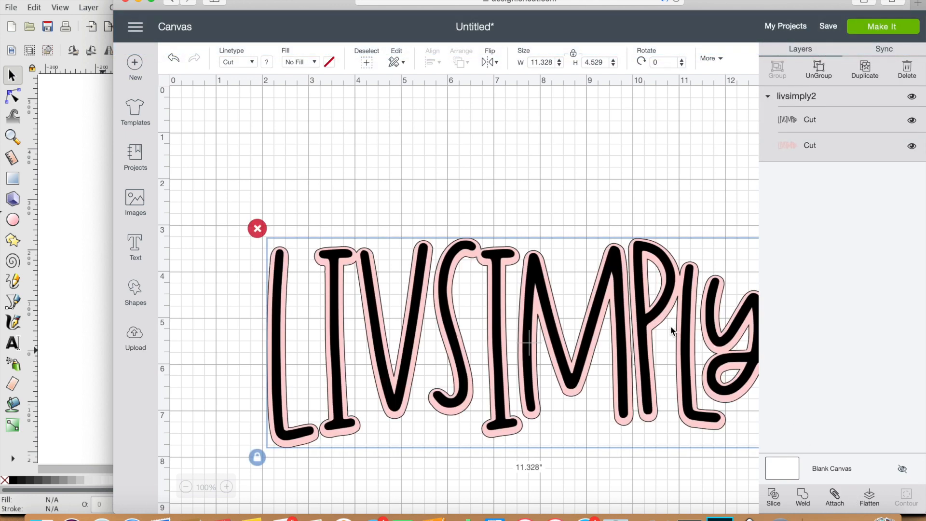
pyautogui.moveTo(681, 324); pyautogui.dragTo(603, 245)
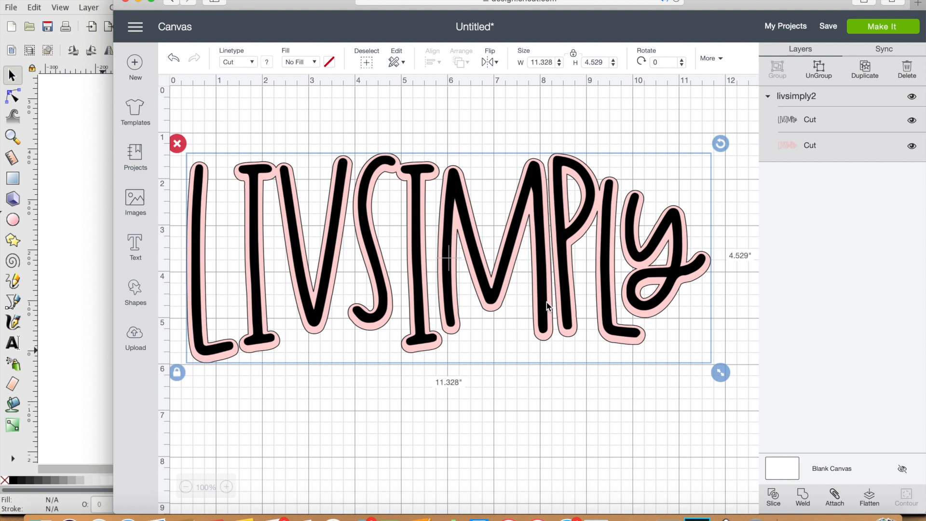
# Ungroup the livsimply2 design, nudge the black lettering slightly down within its pink outline and deselect it.
pyautogui.click(822, 76)
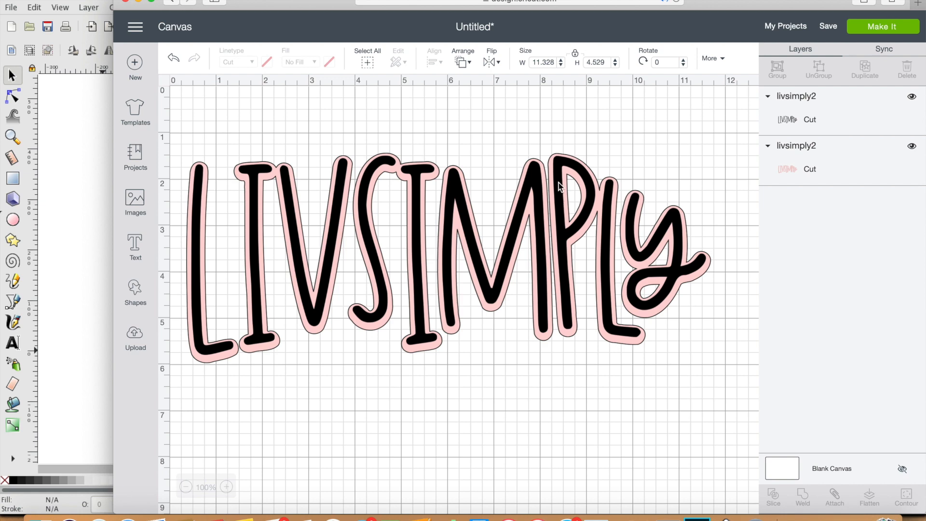
pyautogui.moveTo(558, 187)
pyautogui.mouseDown()
pyautogui.moveTo(559, 231)
pyautogui.moveTo(558, 191)
pyautogui.mouseUp()
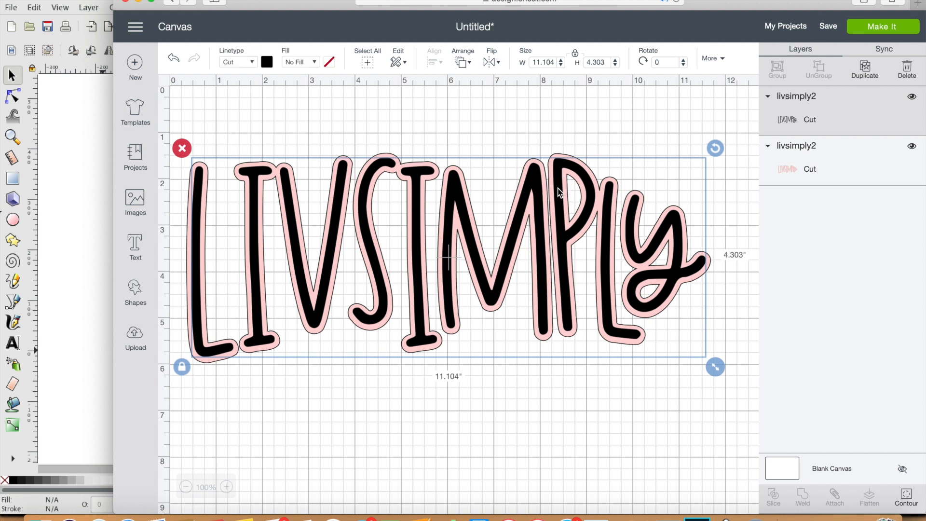
pyautogui.click(519, 126)
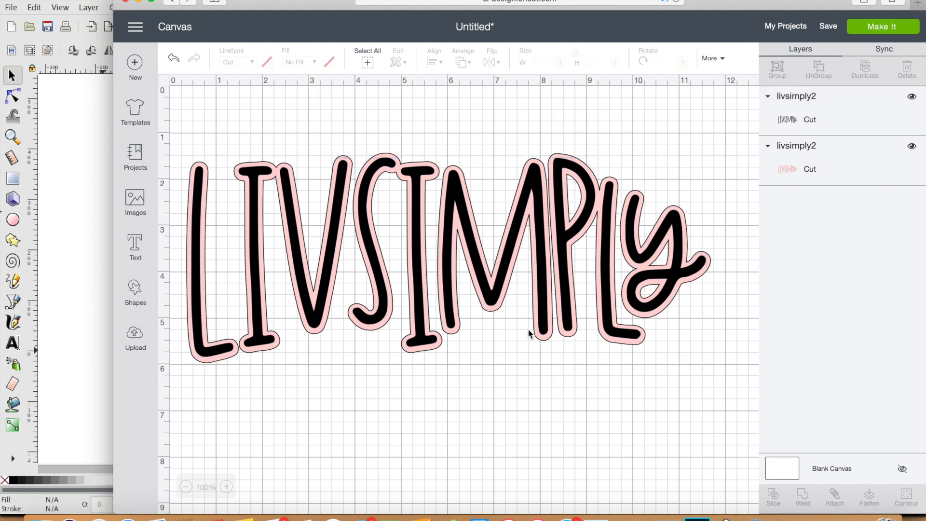
# Group the black and pink livsimply2 layers and scale the group down to about 7.93 × 3.17 in.
pyautogui.click(856, 118)
pyautogui.click(850, 173)
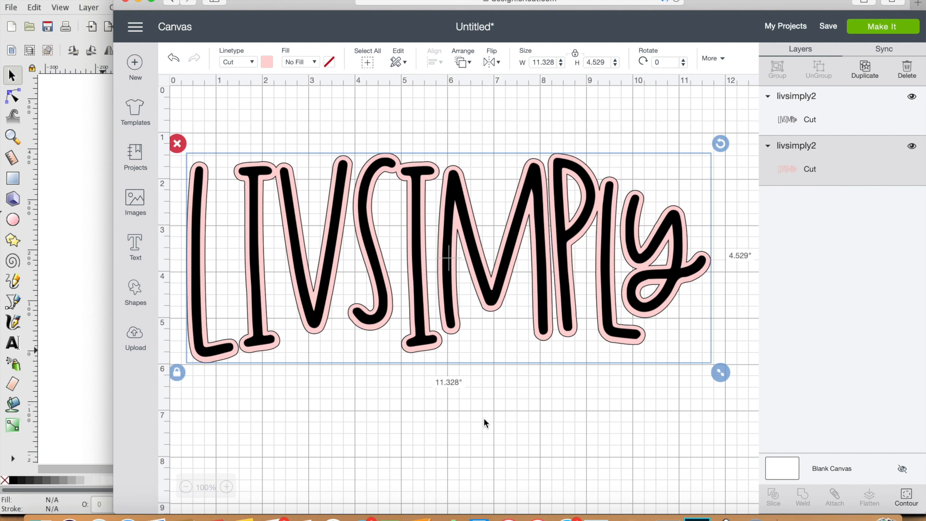
pyautogui.keyDown('shift'); pyautogui.click(832, 107); pyautogui.keyUp('shift')
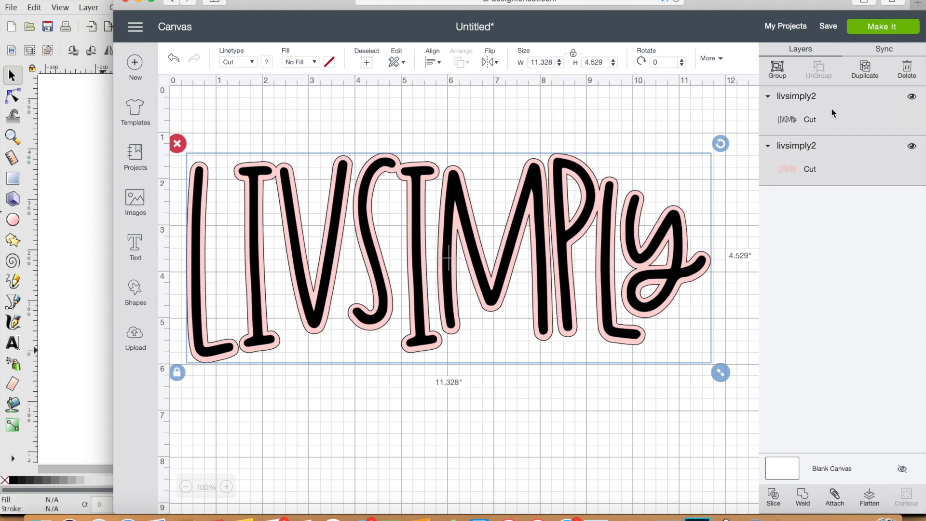
pyautogui.click(777, 71)
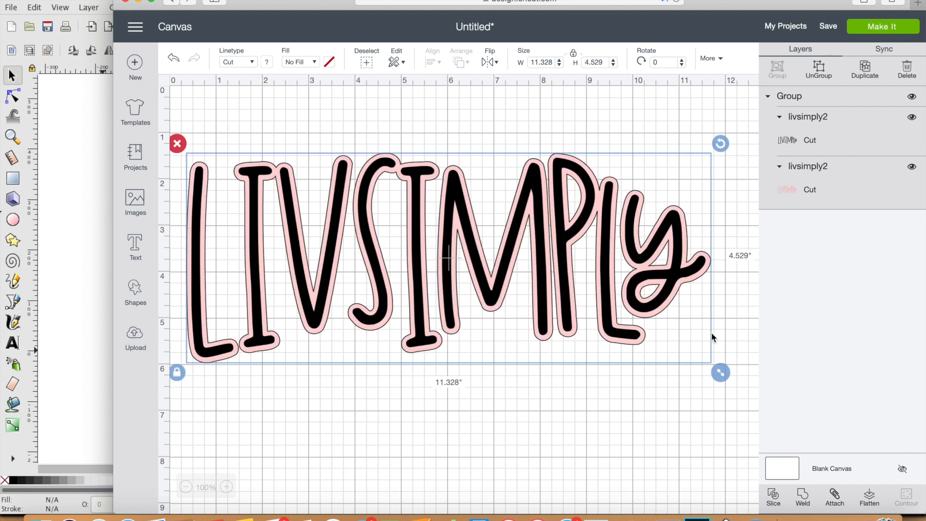
pyautogui.moveTo(719, 371); pyautogui.dragTo(560, 325)
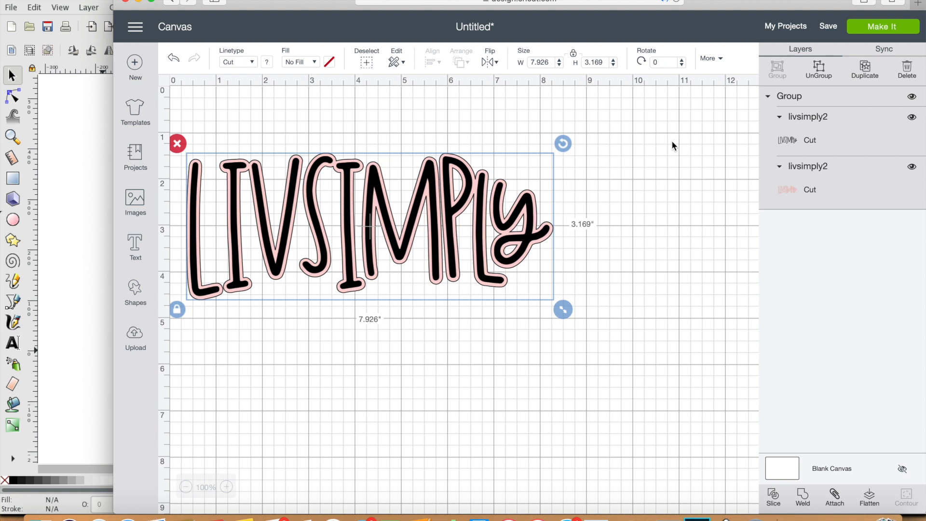
# Try welding the grouped black and pink lettering into one shape, and undo the weld.
pyautogui.click(800, 495)
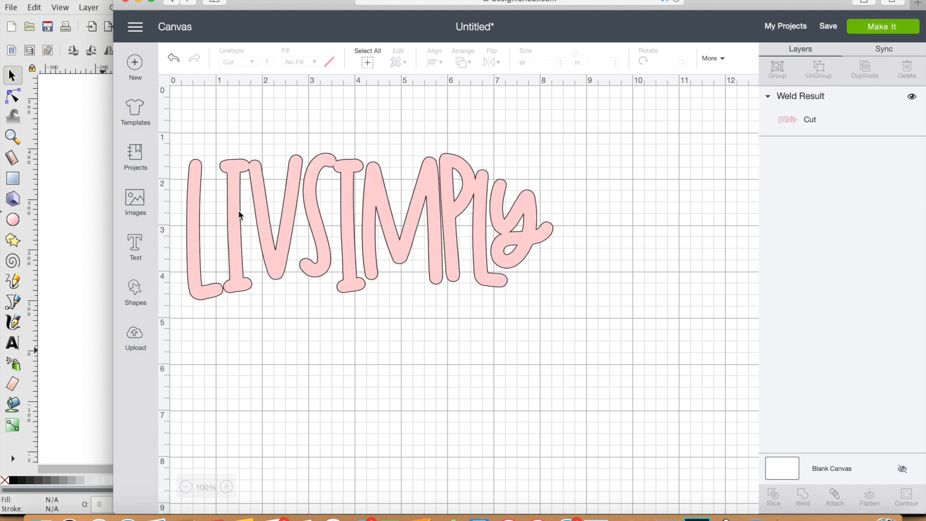
pyautogui.click(174, 61)
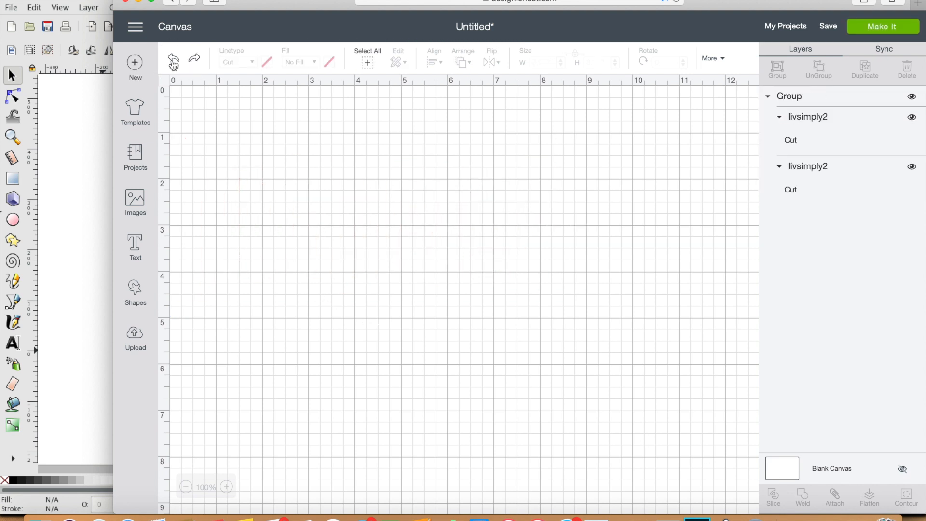
# Scale the grouped lettering down to about 5.73 × 2.29 in.
pyautogui.click(357, 132)
pyautogui.moveTo(356, 132); pyautogui.dragTo(463, 266)
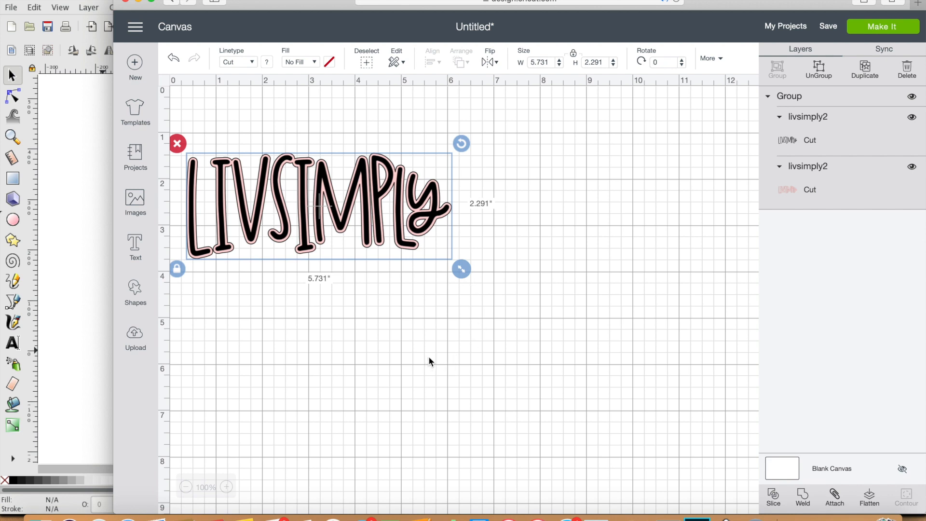
# Send the project to the cutting preparation and inspect the pink and black mats.
pyautogui.click(887, 27)
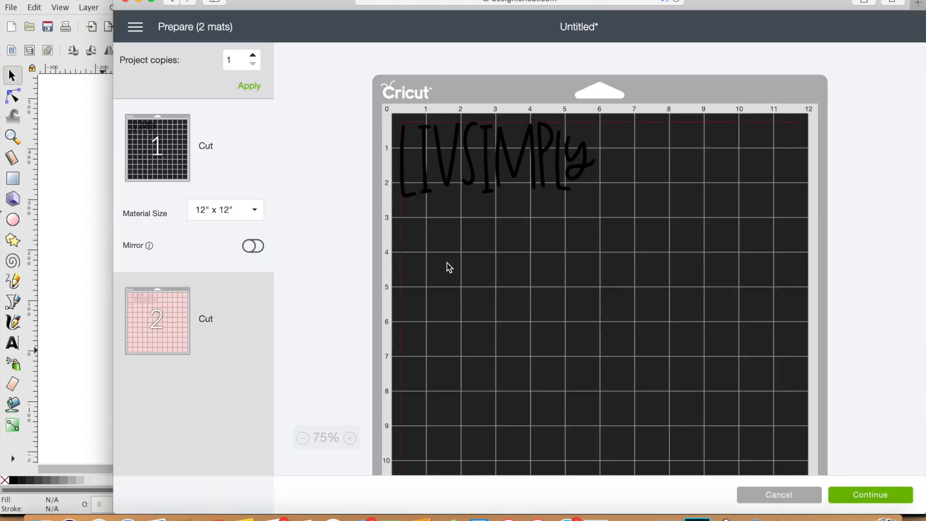
pyautogui.click(166, 340)
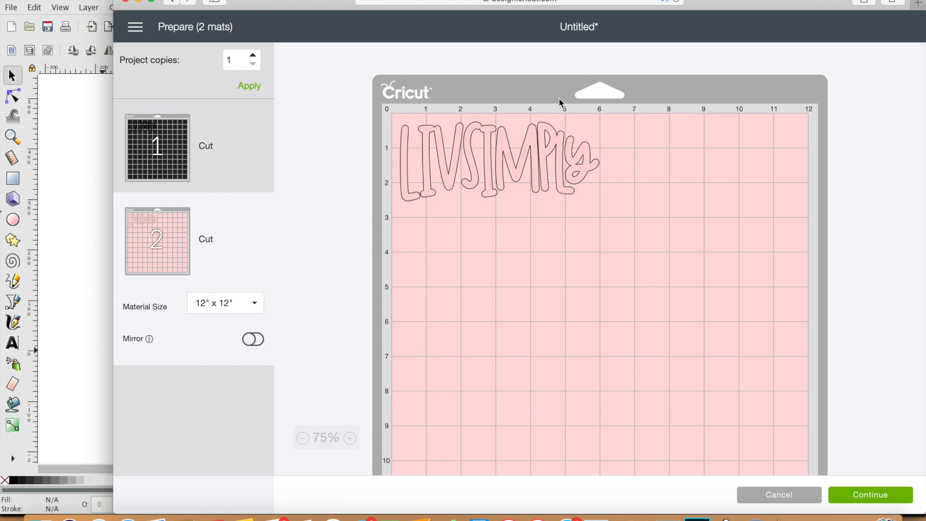
pyautogui.click(152, 166)
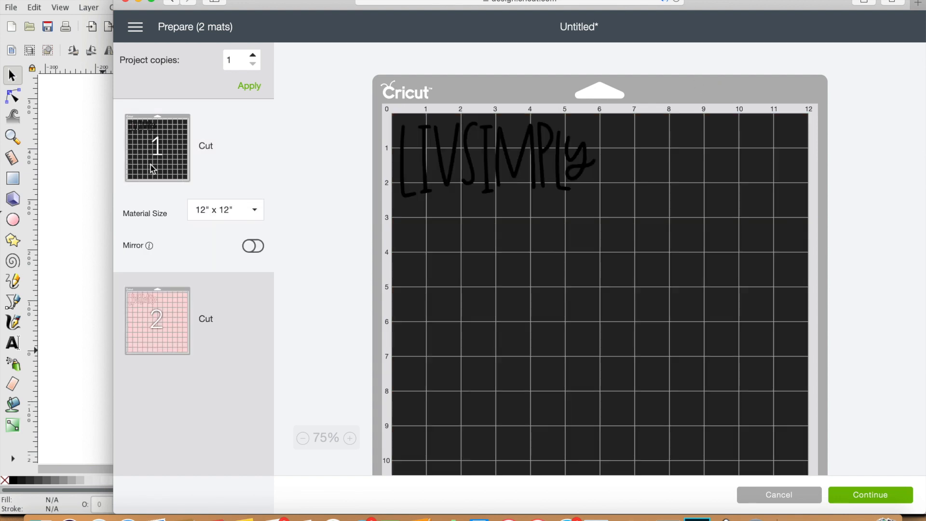